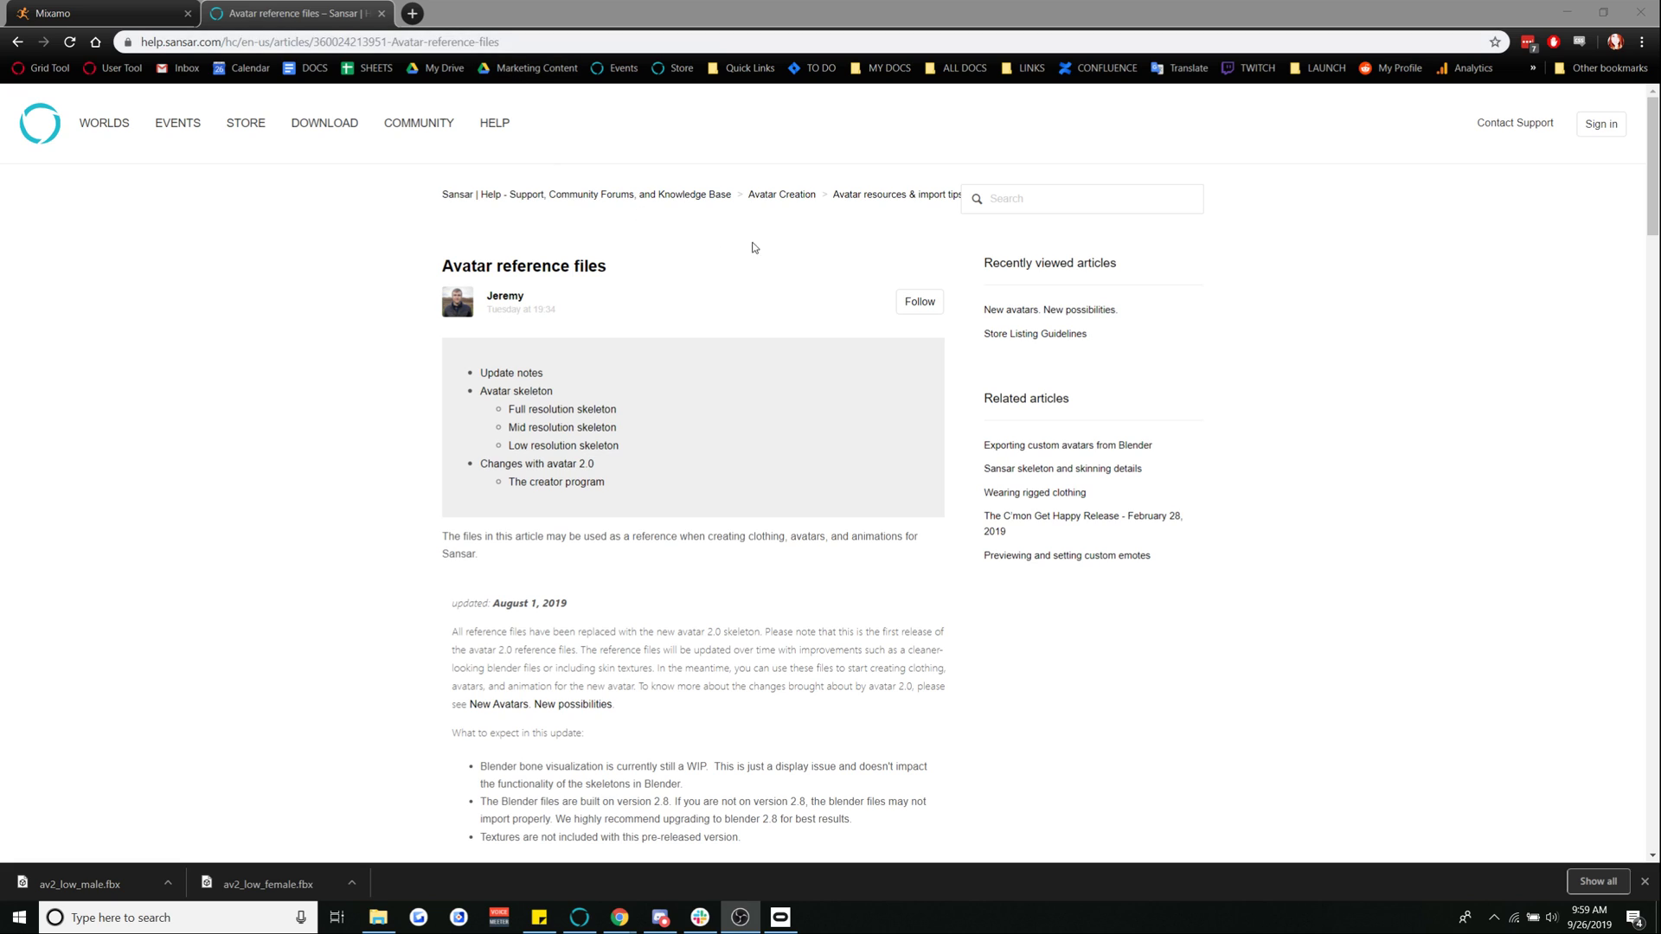
- Scroll the Avatar reference files article down to the Low resolution skeleton section's av2_low files
scroll(789, 249, "down", 1)
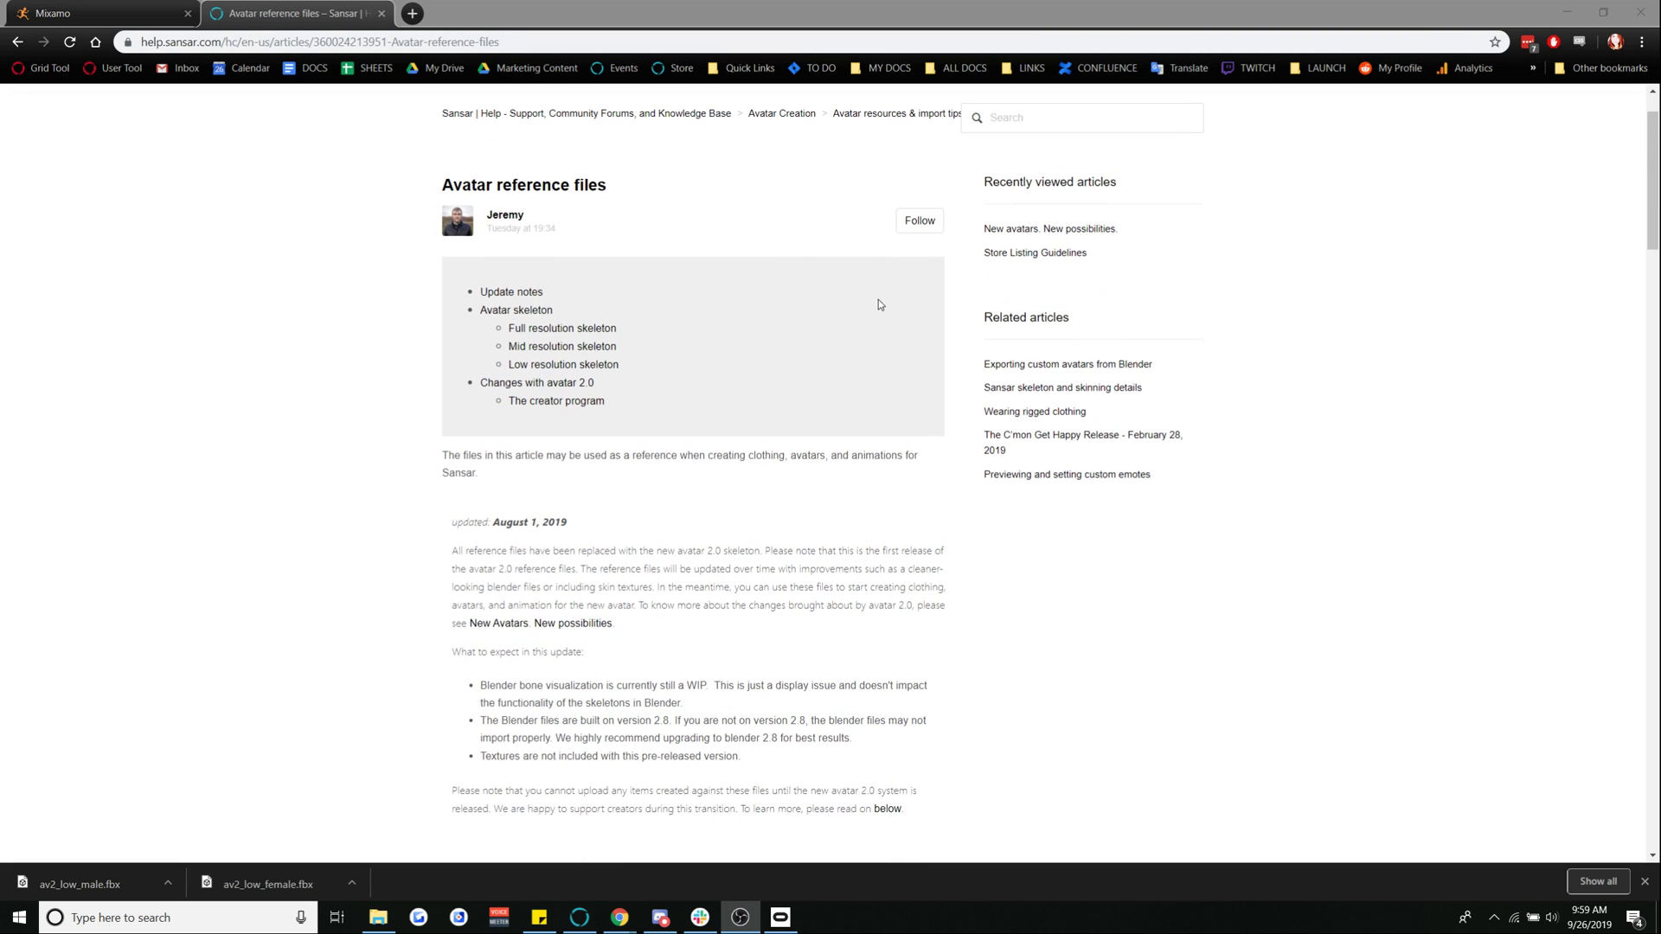
triple_click(532, 455)
left_click(604, 438)
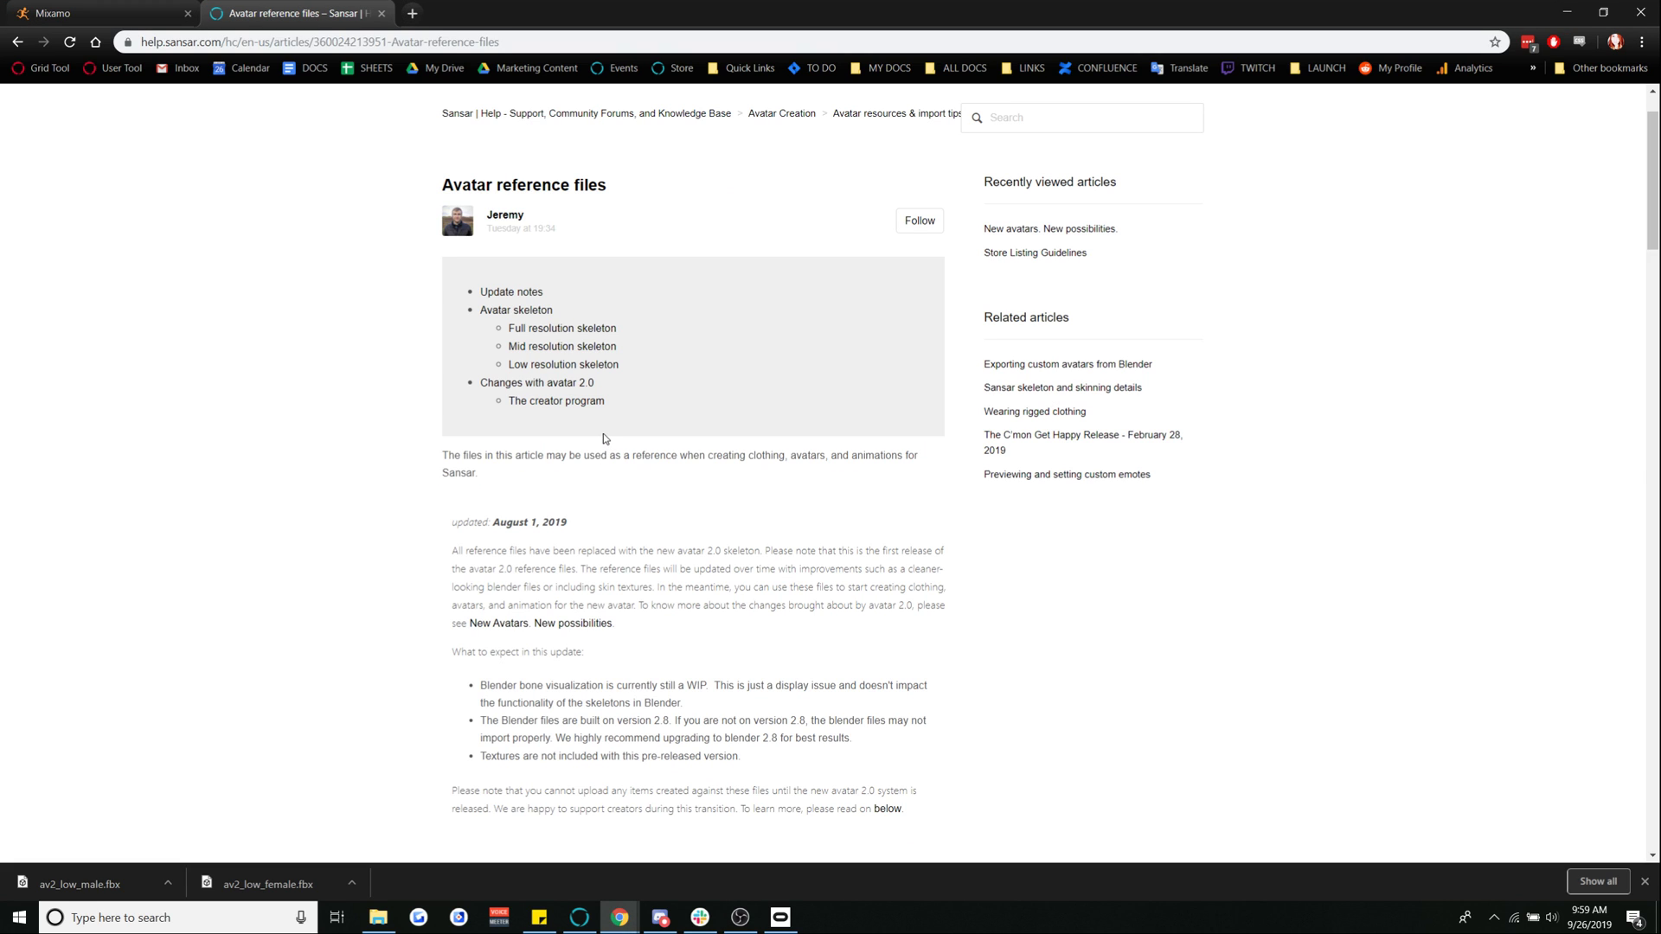
scroll(604, 434, "down", 20)
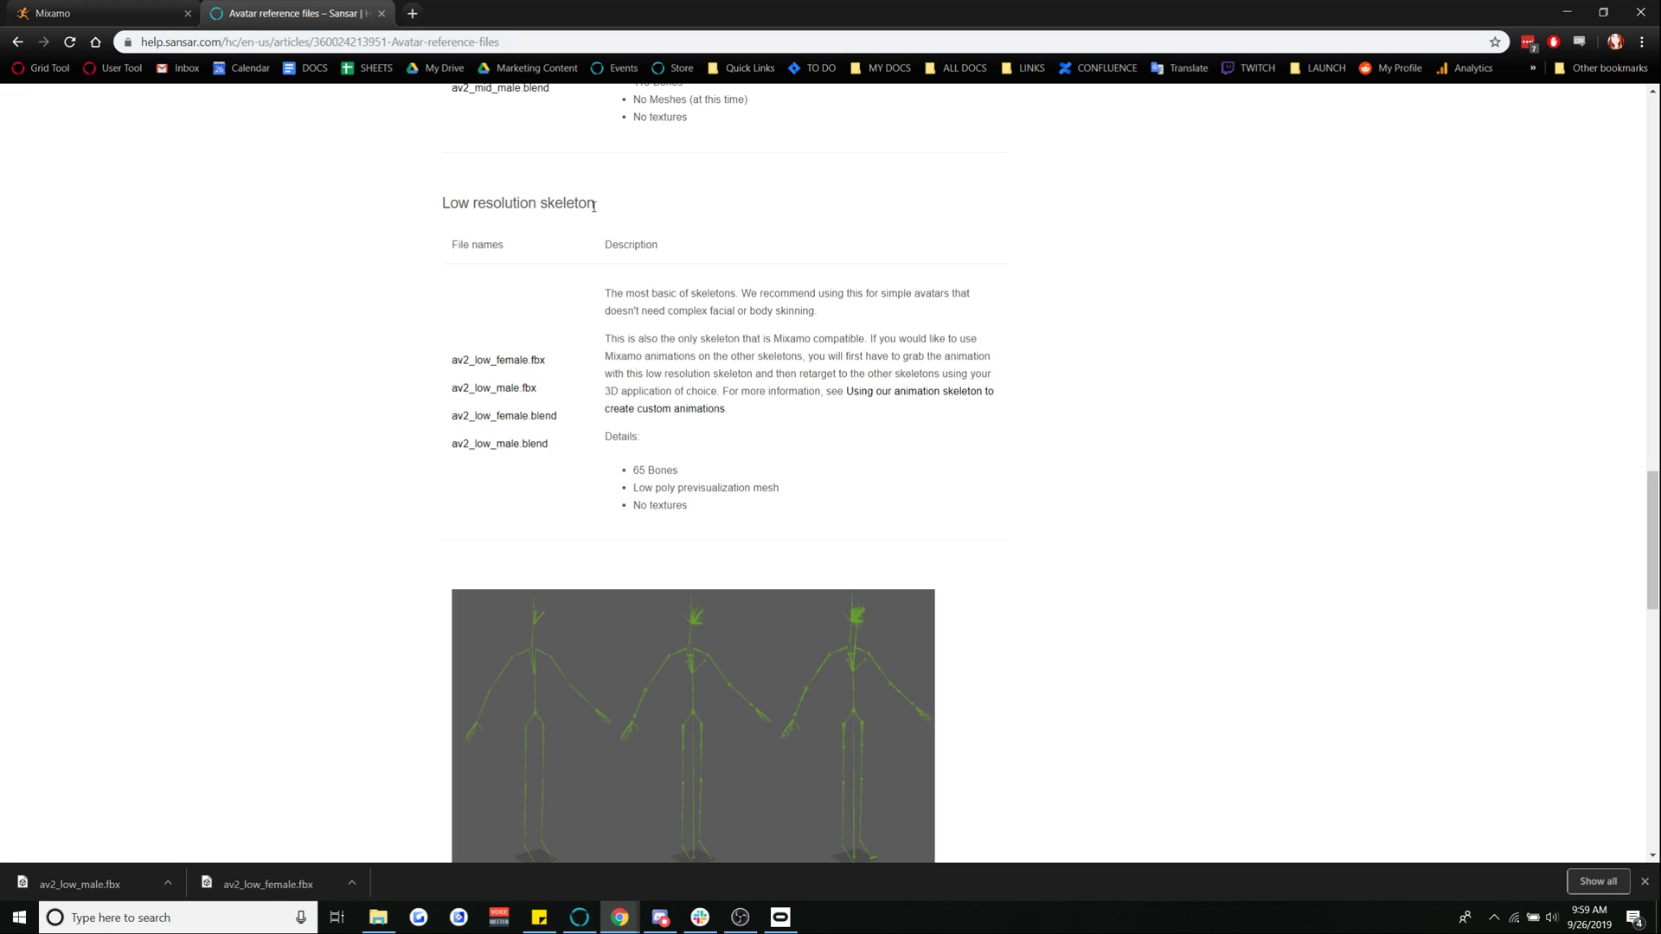
- In Mixamo, start a character upload, try dropping av2_low_female.fbx in, then browse for the file
left_click(127, 6)
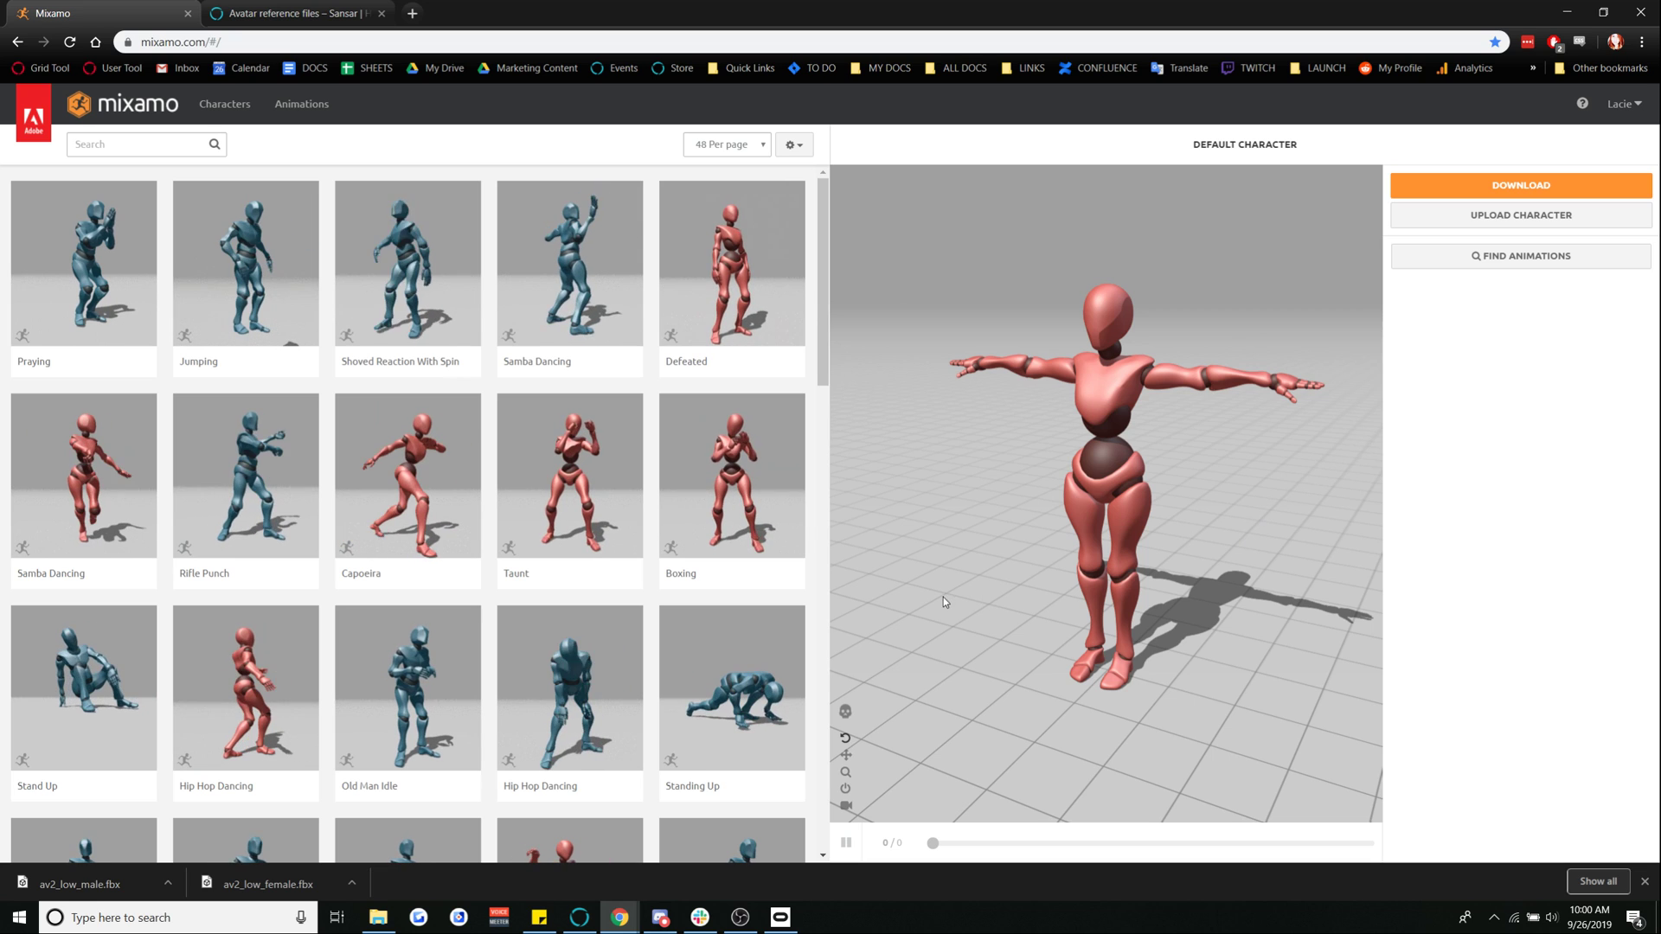
left_click(1569, 218)
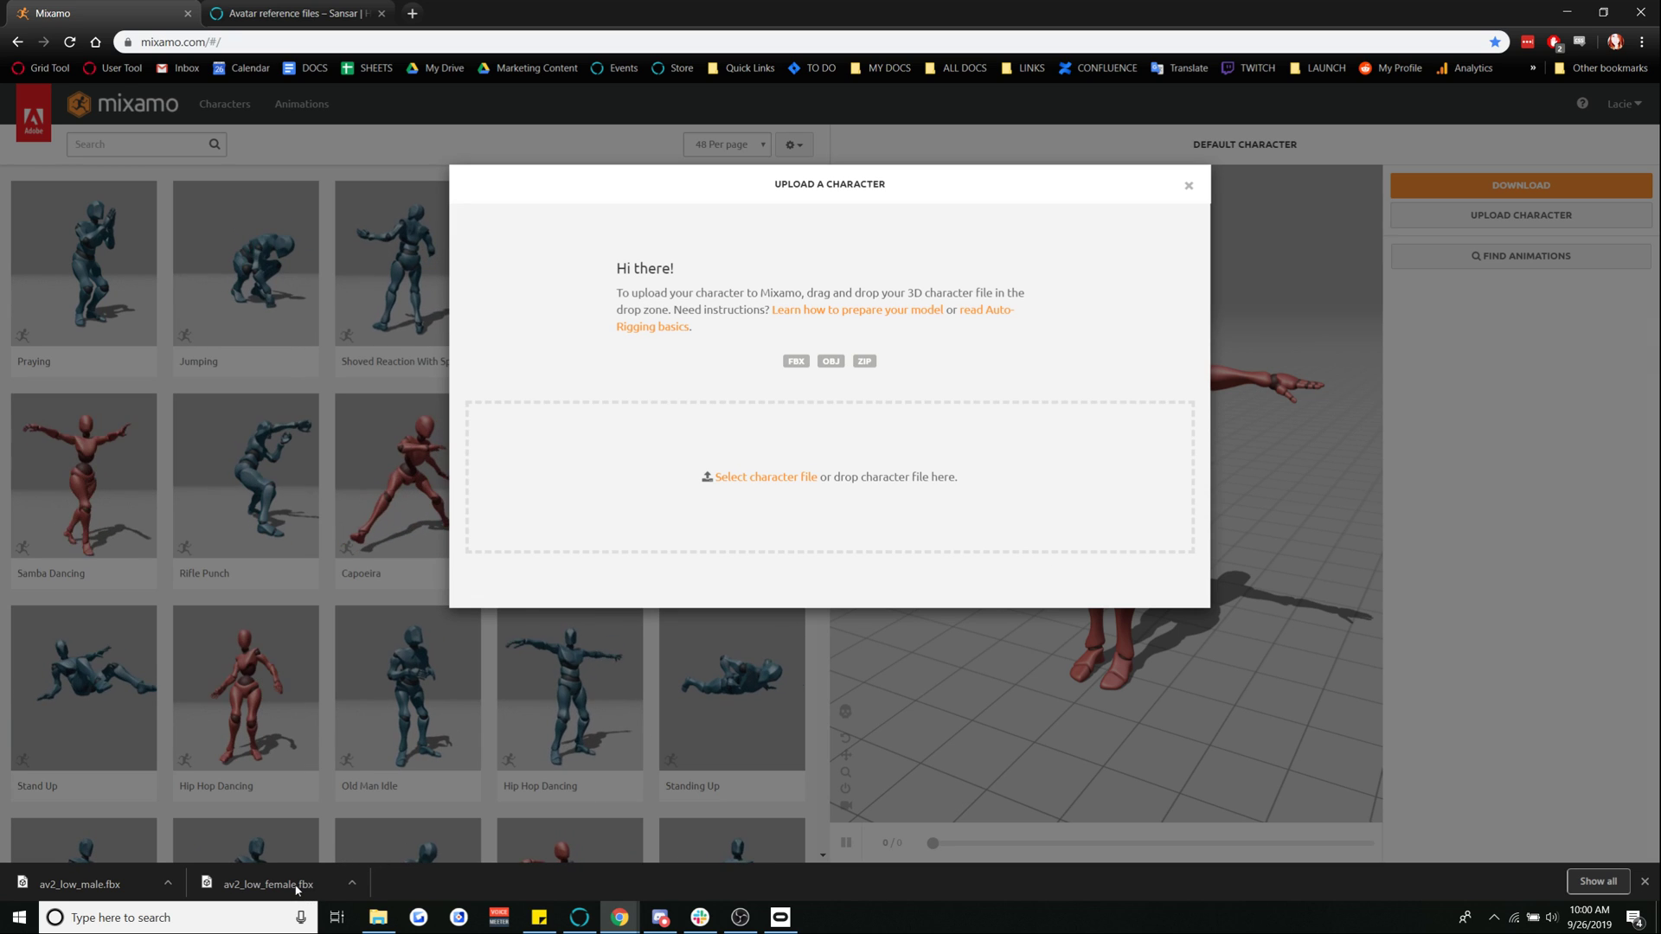
left_click_drag(296, 891, 723, 518)
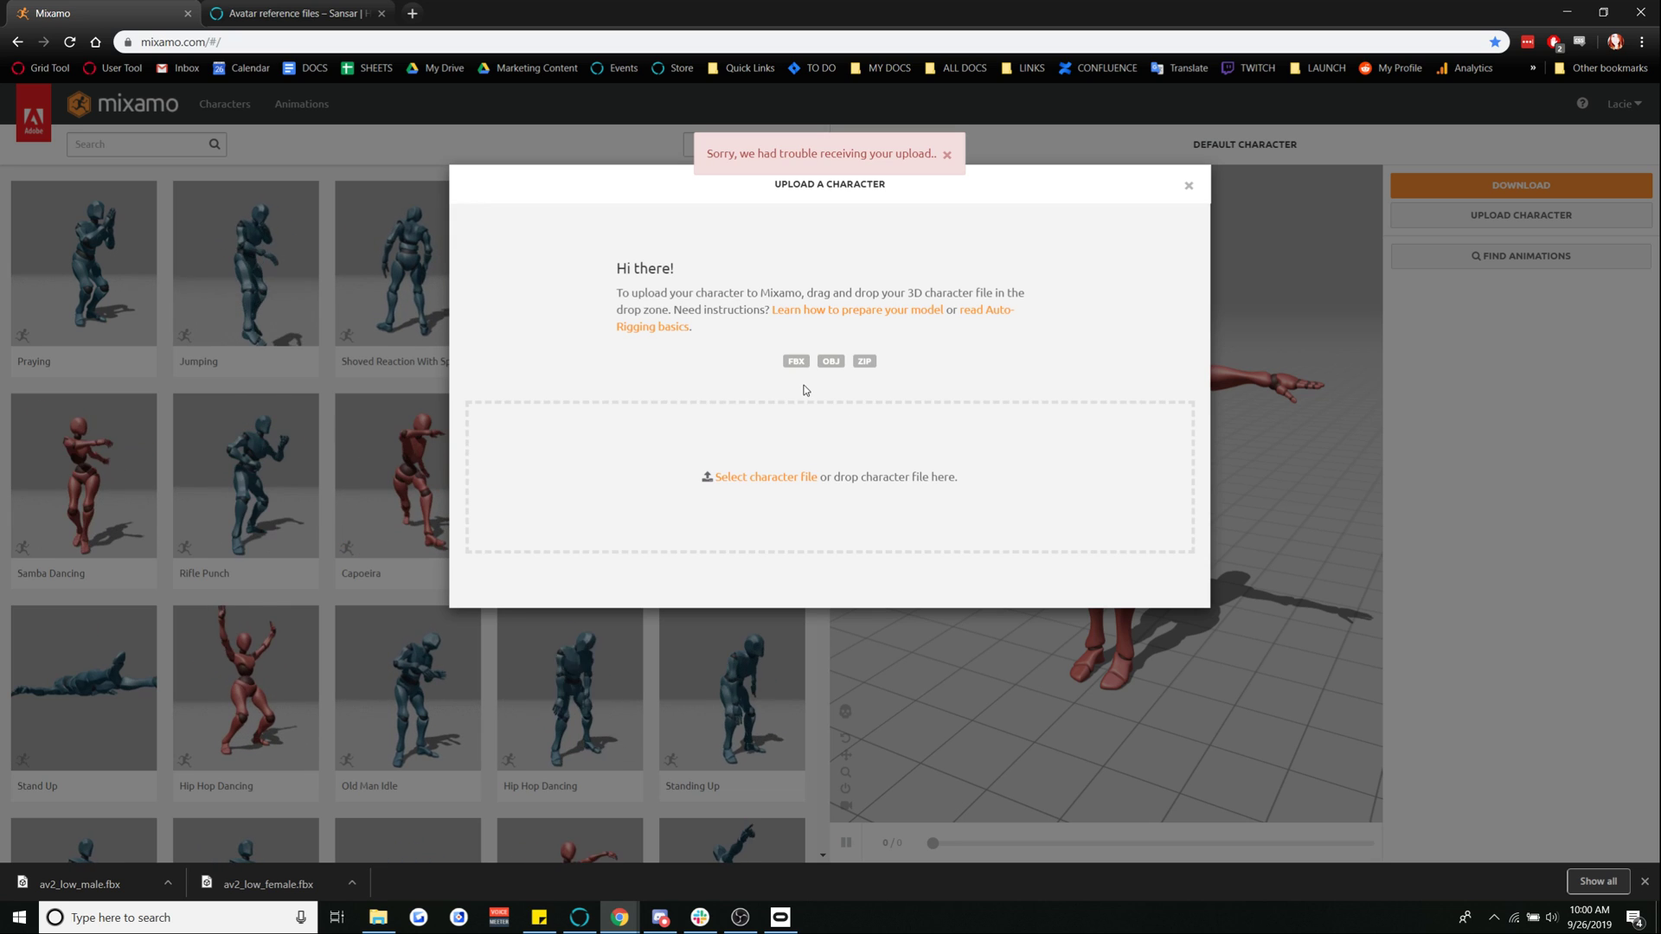
left_click_drag(268, 884, 705, 431)
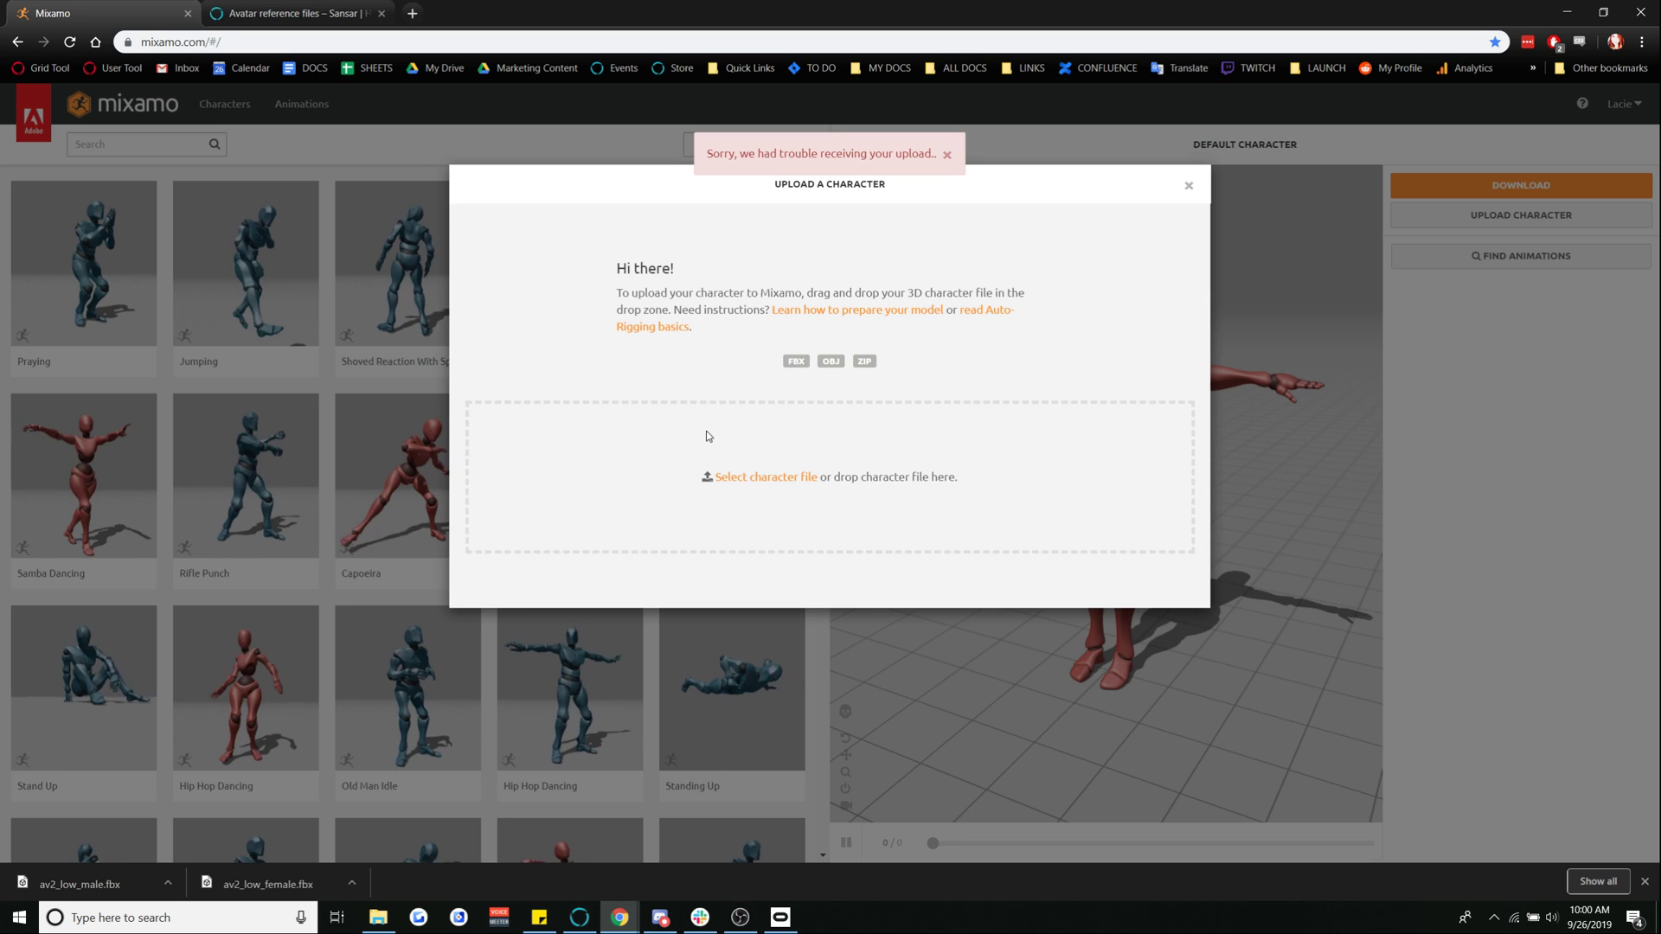
left_click(769, 477)
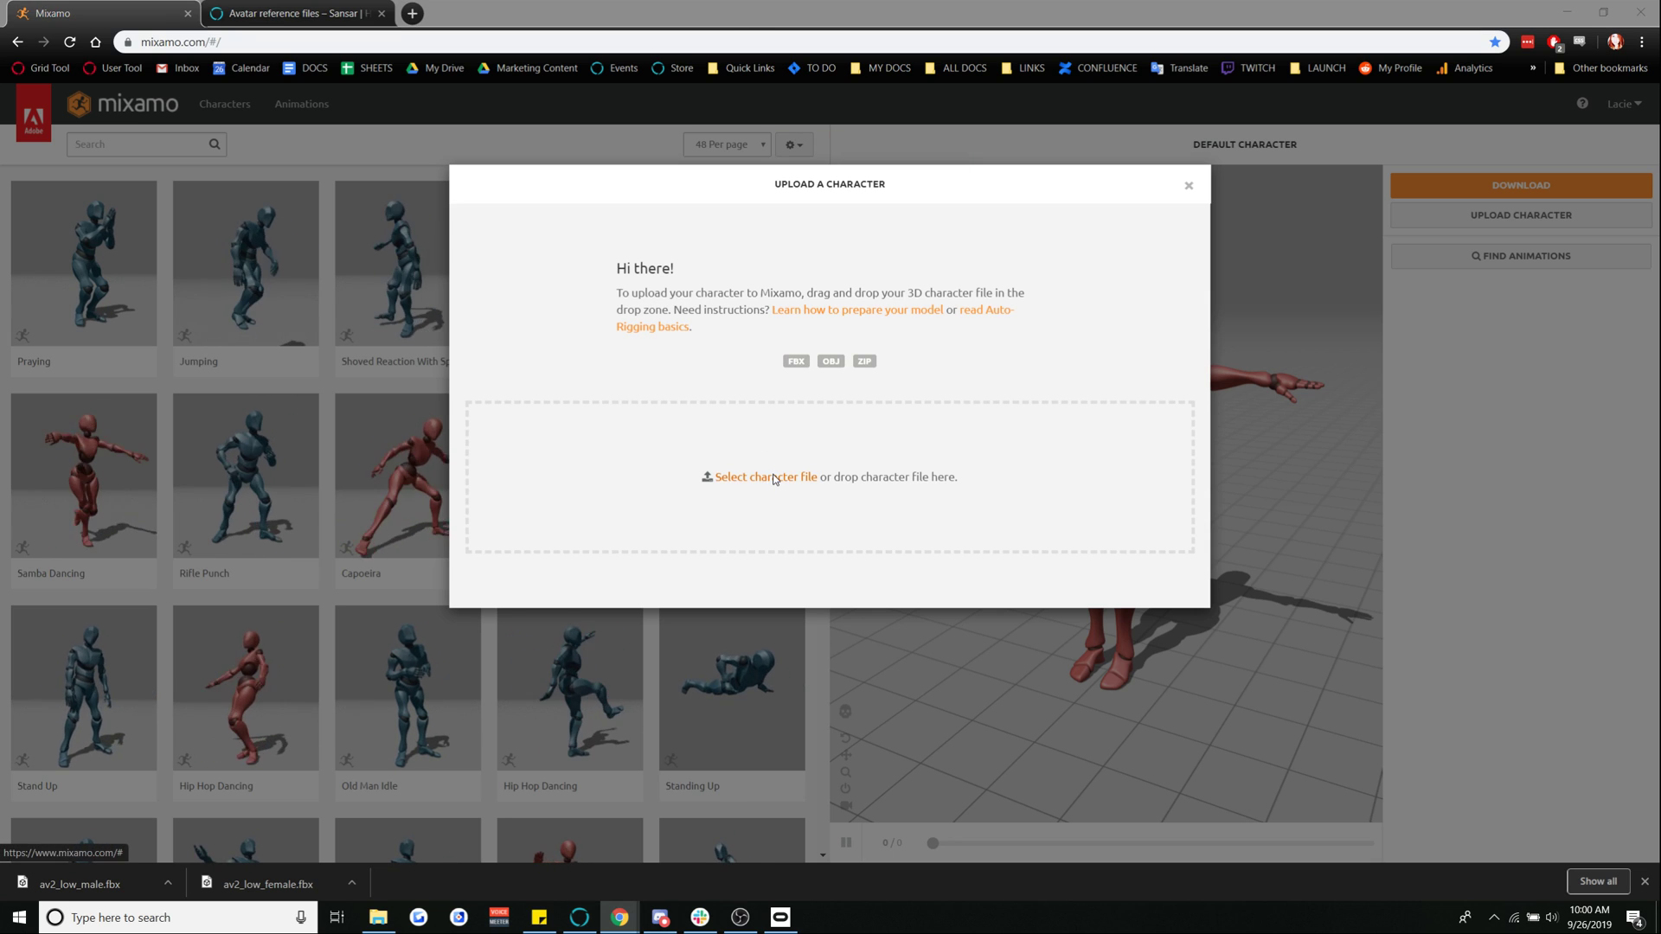
- Upload av2_low_female from the Downloads > Tutorial folder as the new character
left_click(72, 140)
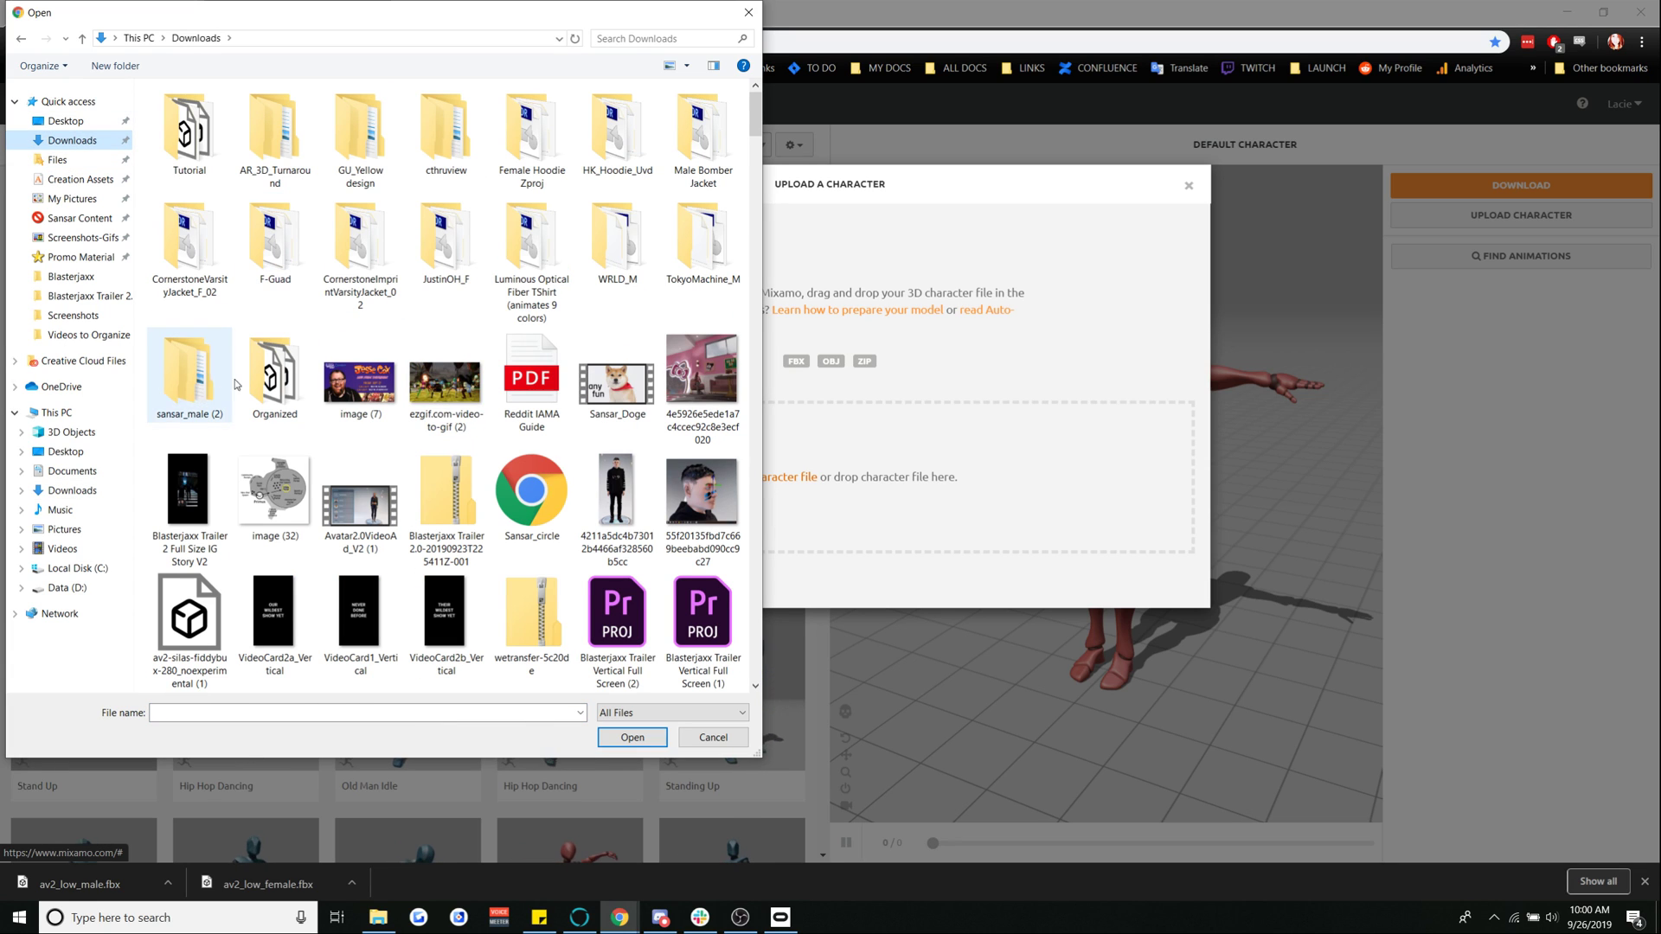
scroll(511, 252, "down", 20)
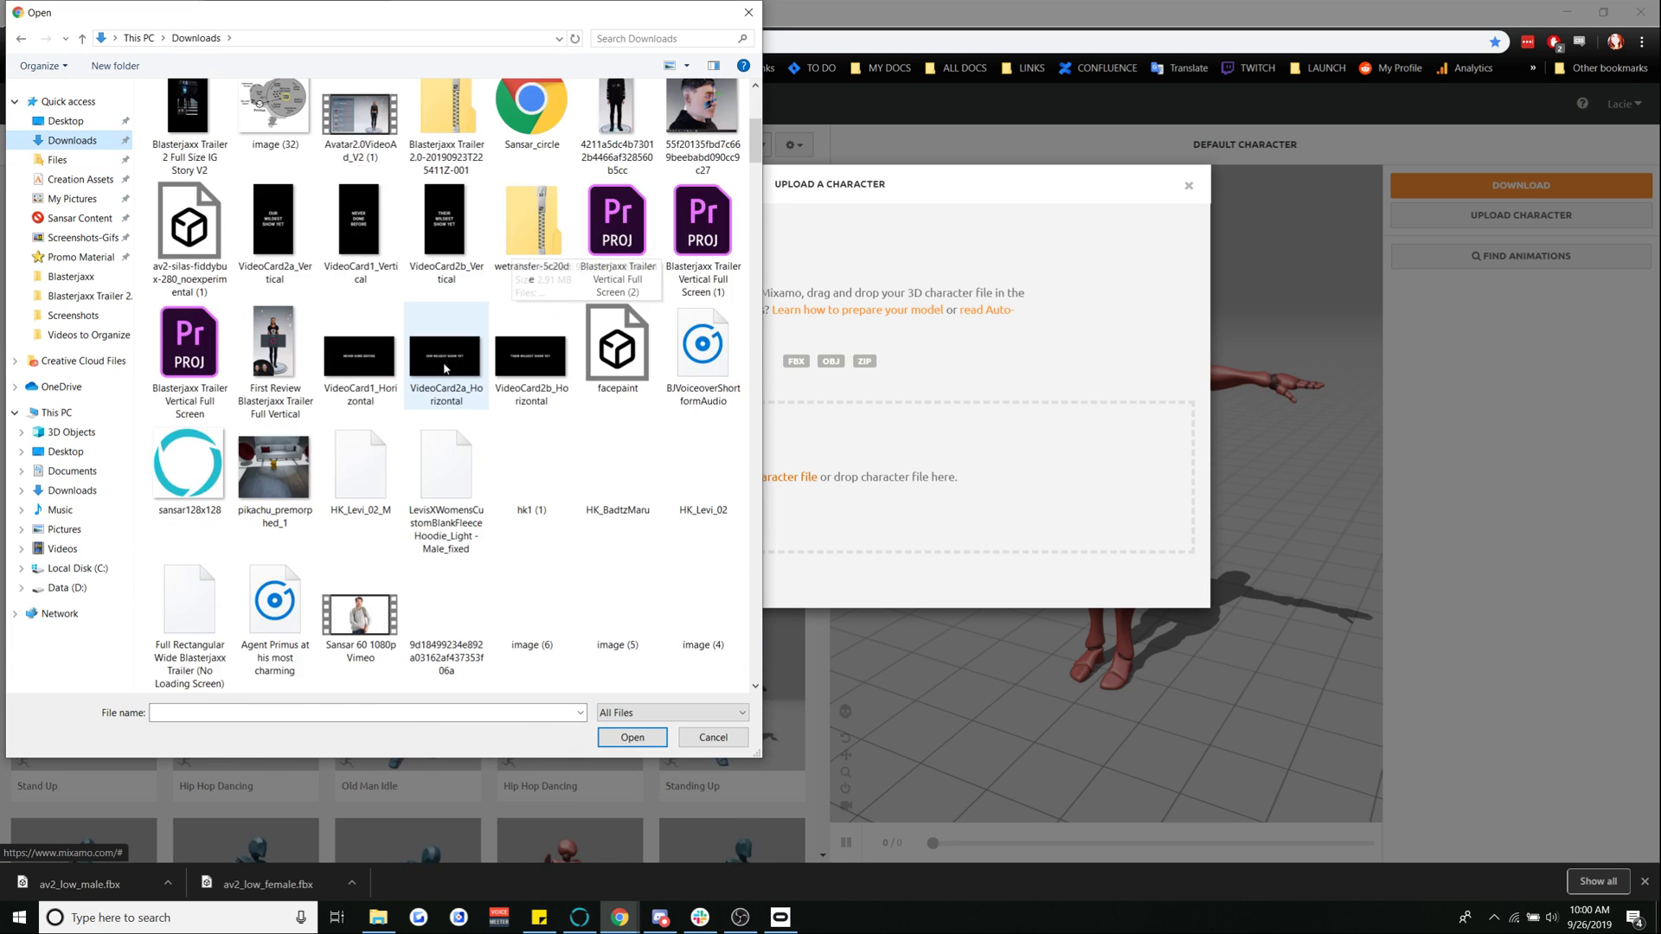
scroll(453, 385, "down", 15)
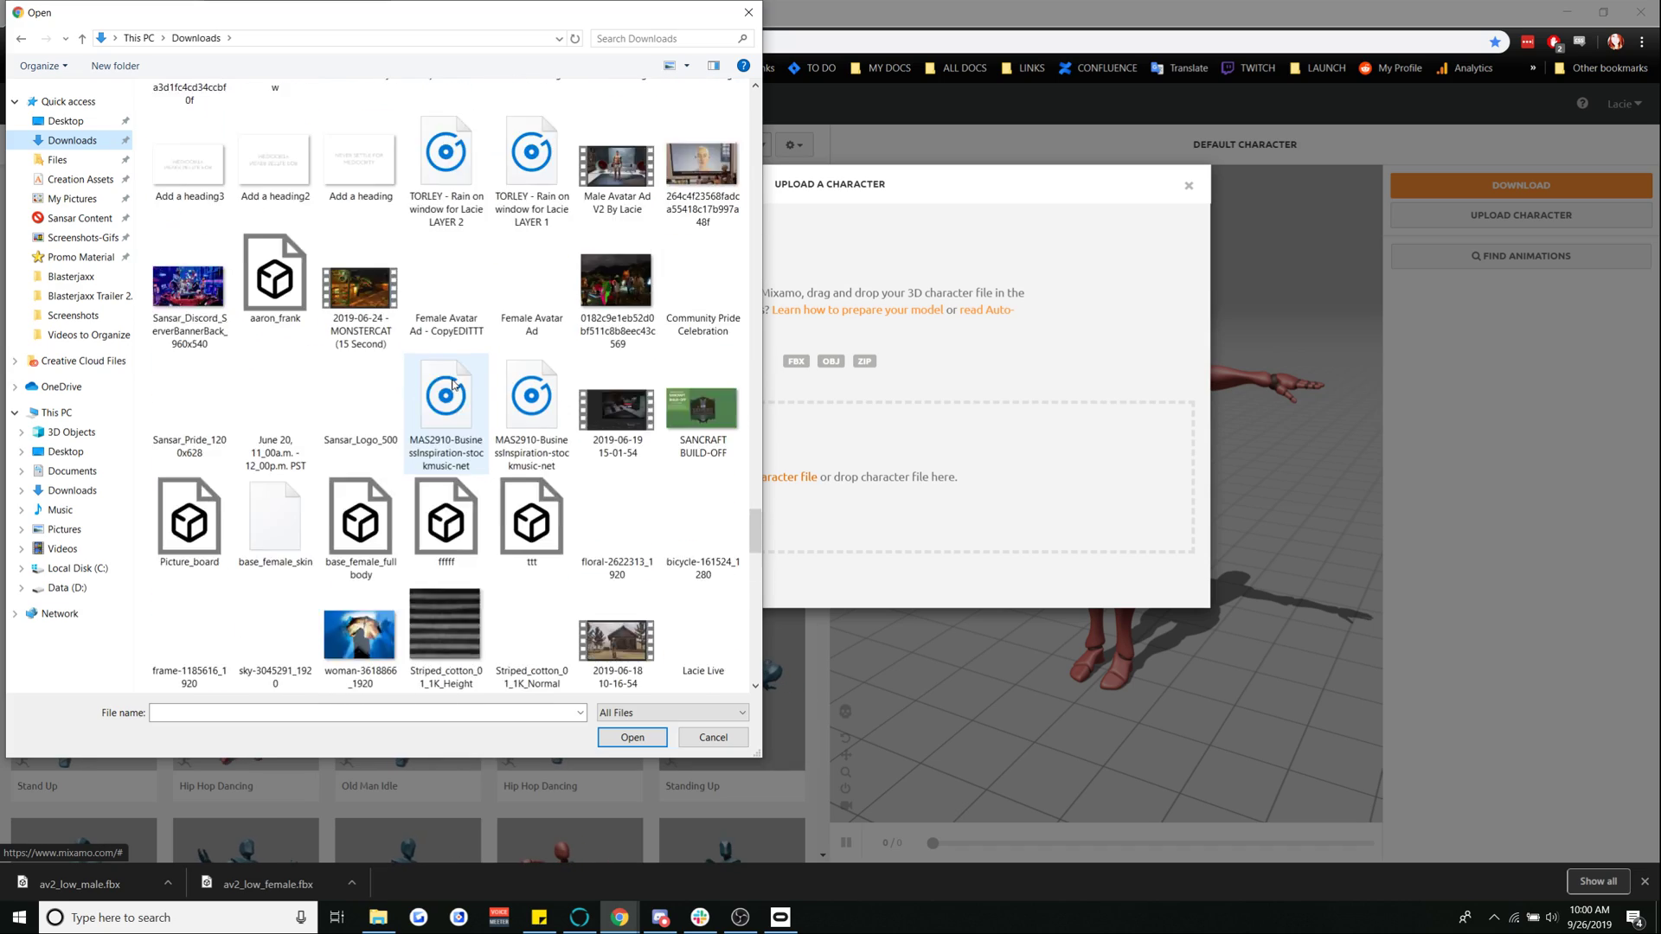
scroll(453, 384, "up", 20)
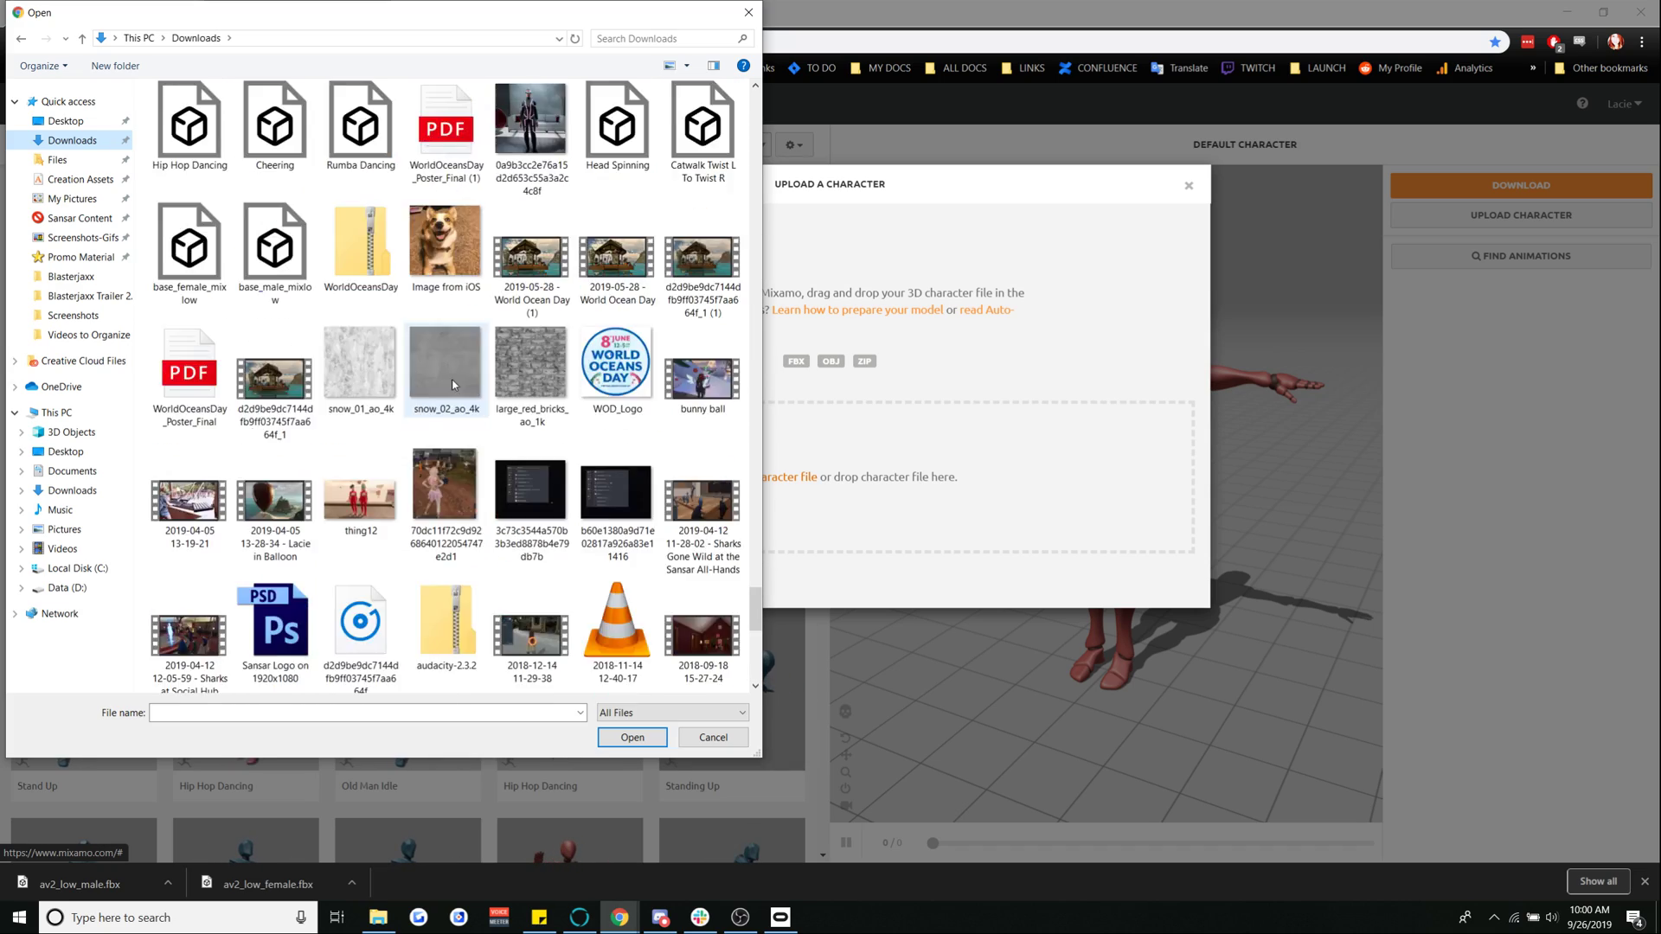
scroll(453, 385, "up", 5)
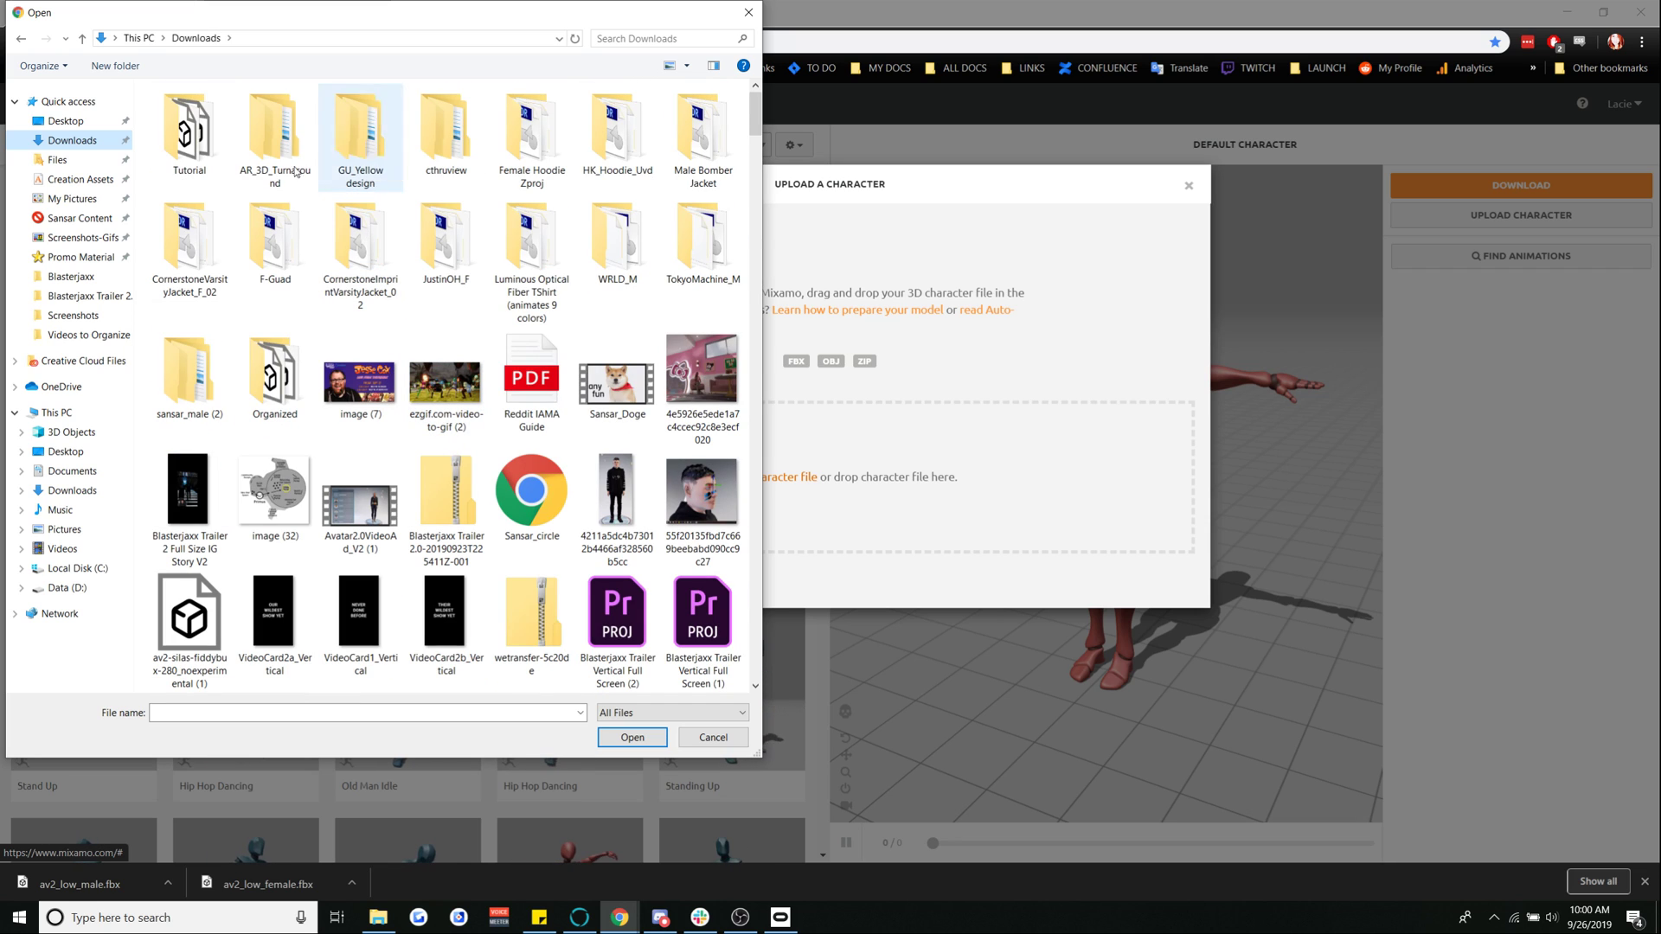
double_click(207, 146)
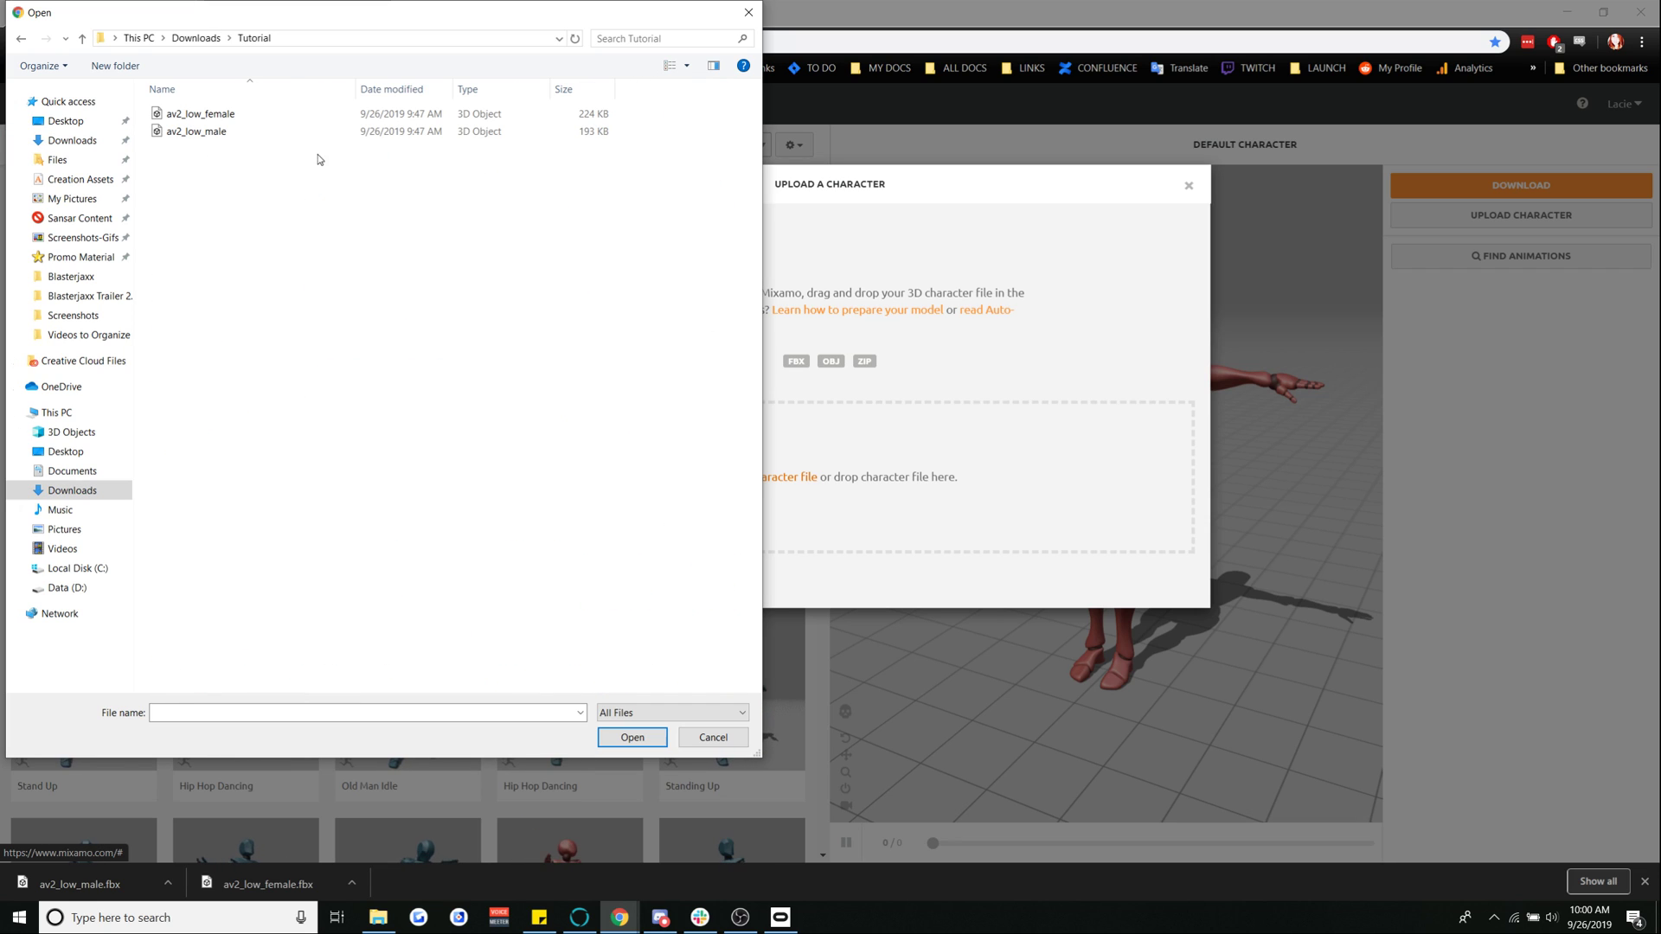
double_click(326, 115)
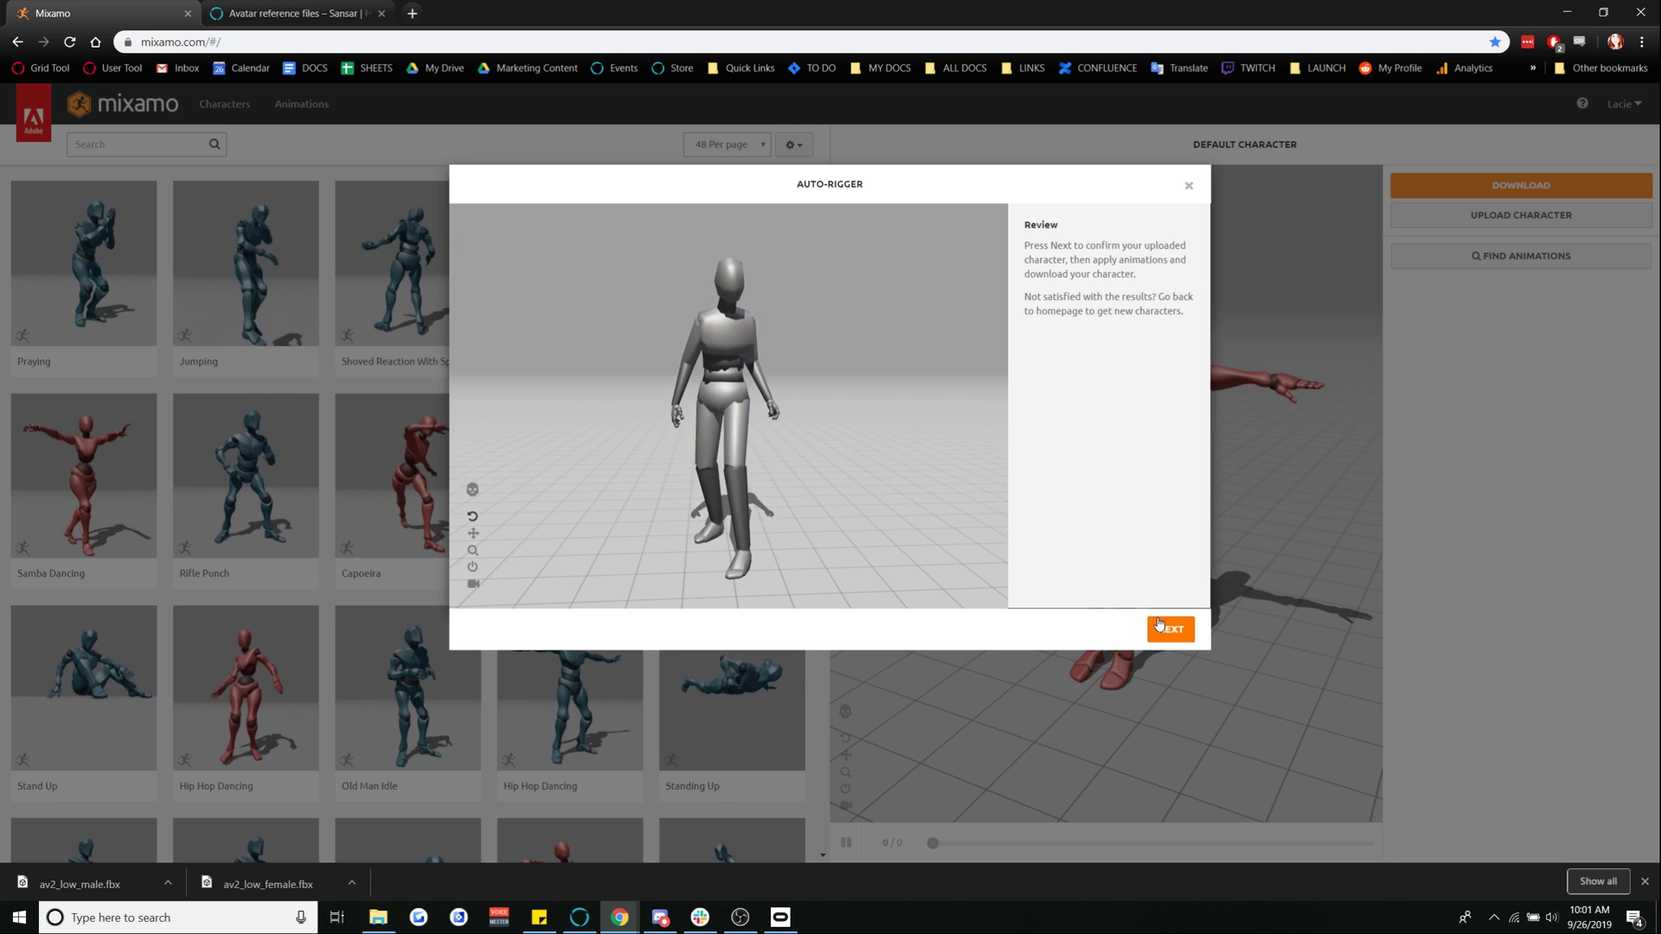
- Inspect the rigged female avatar in the Auto-Rigger preview and confirm it
left_click_drag(828, 465, 799, 436)
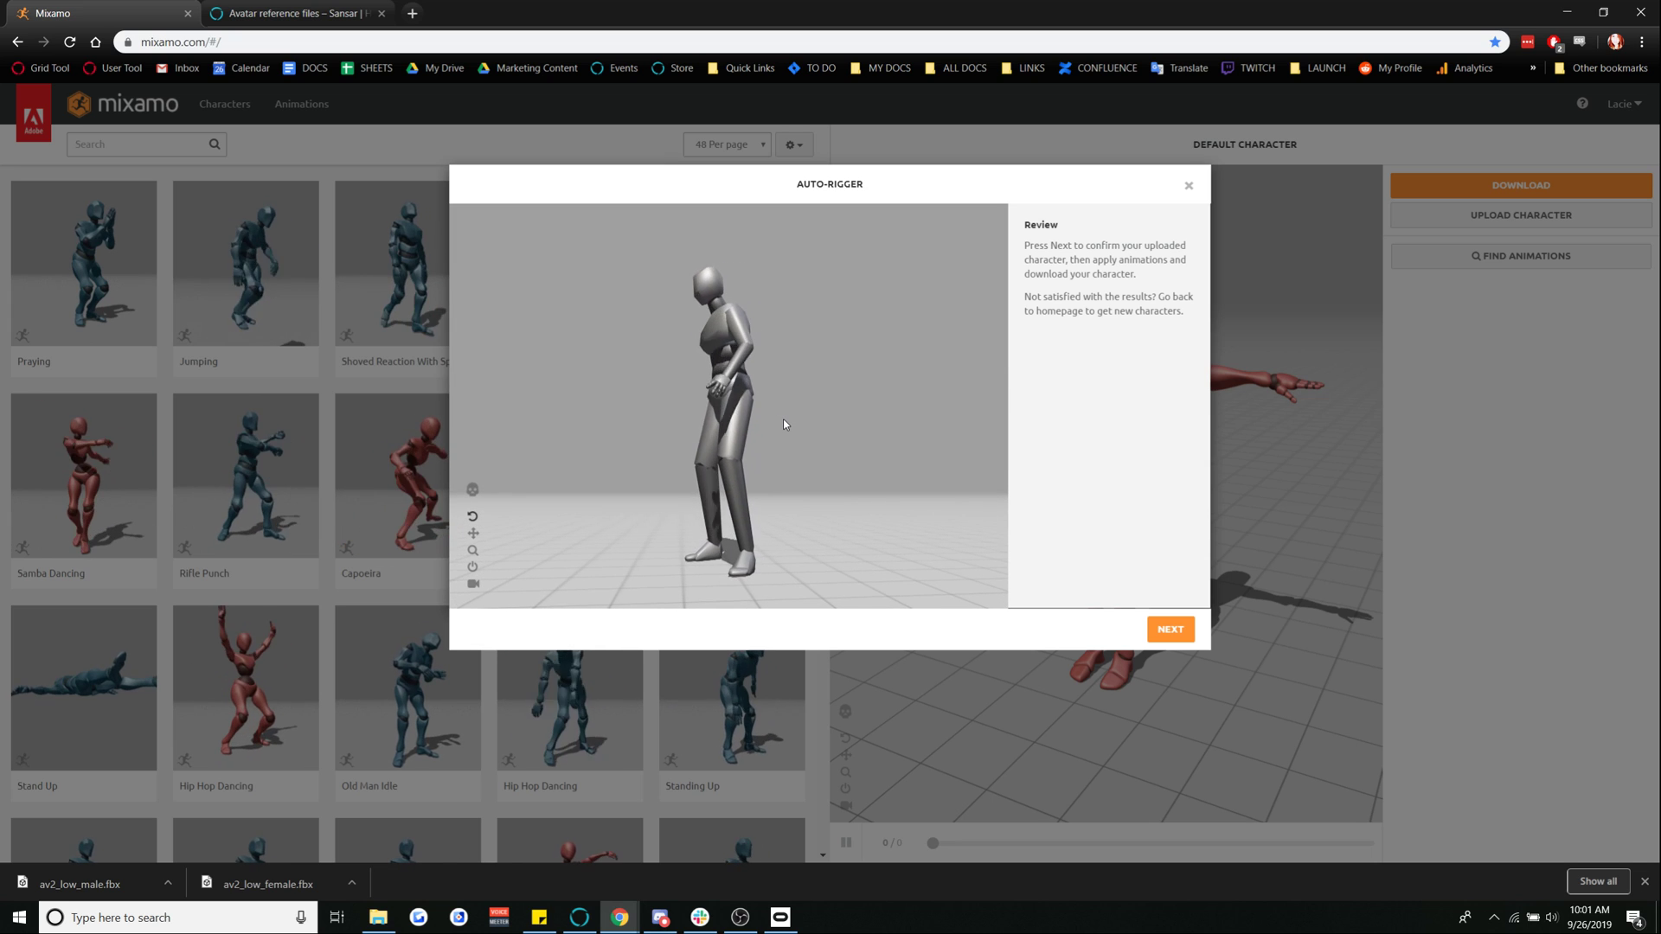
left_click_drag(784, 423, 801, 450)
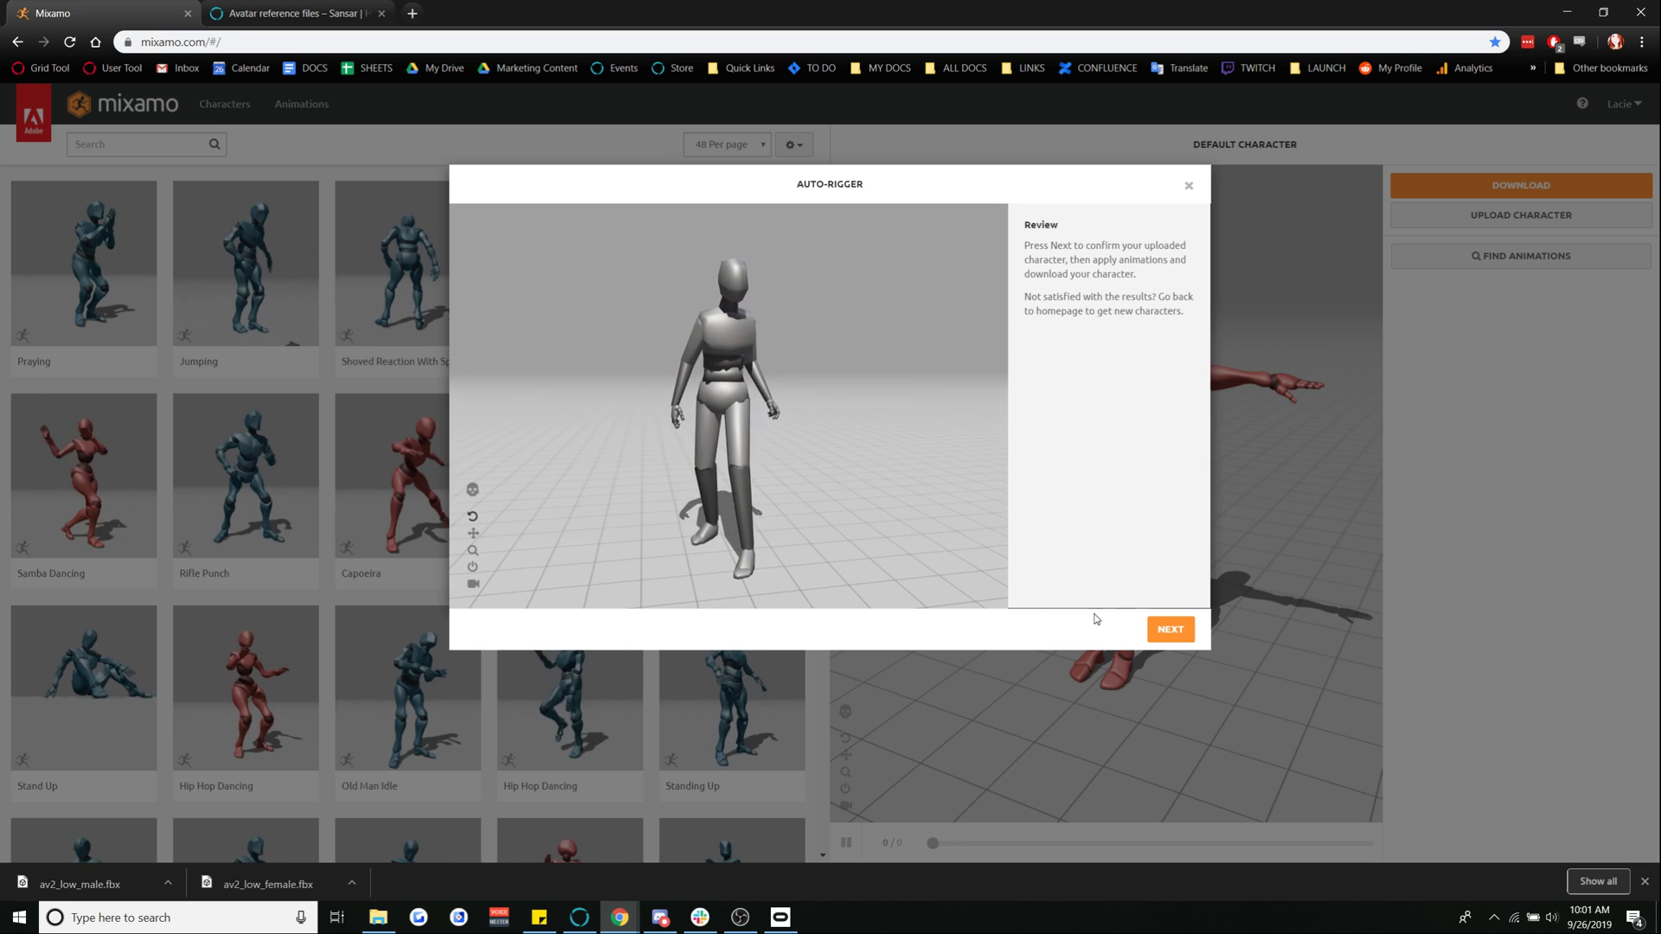
left_click(1165, 634)
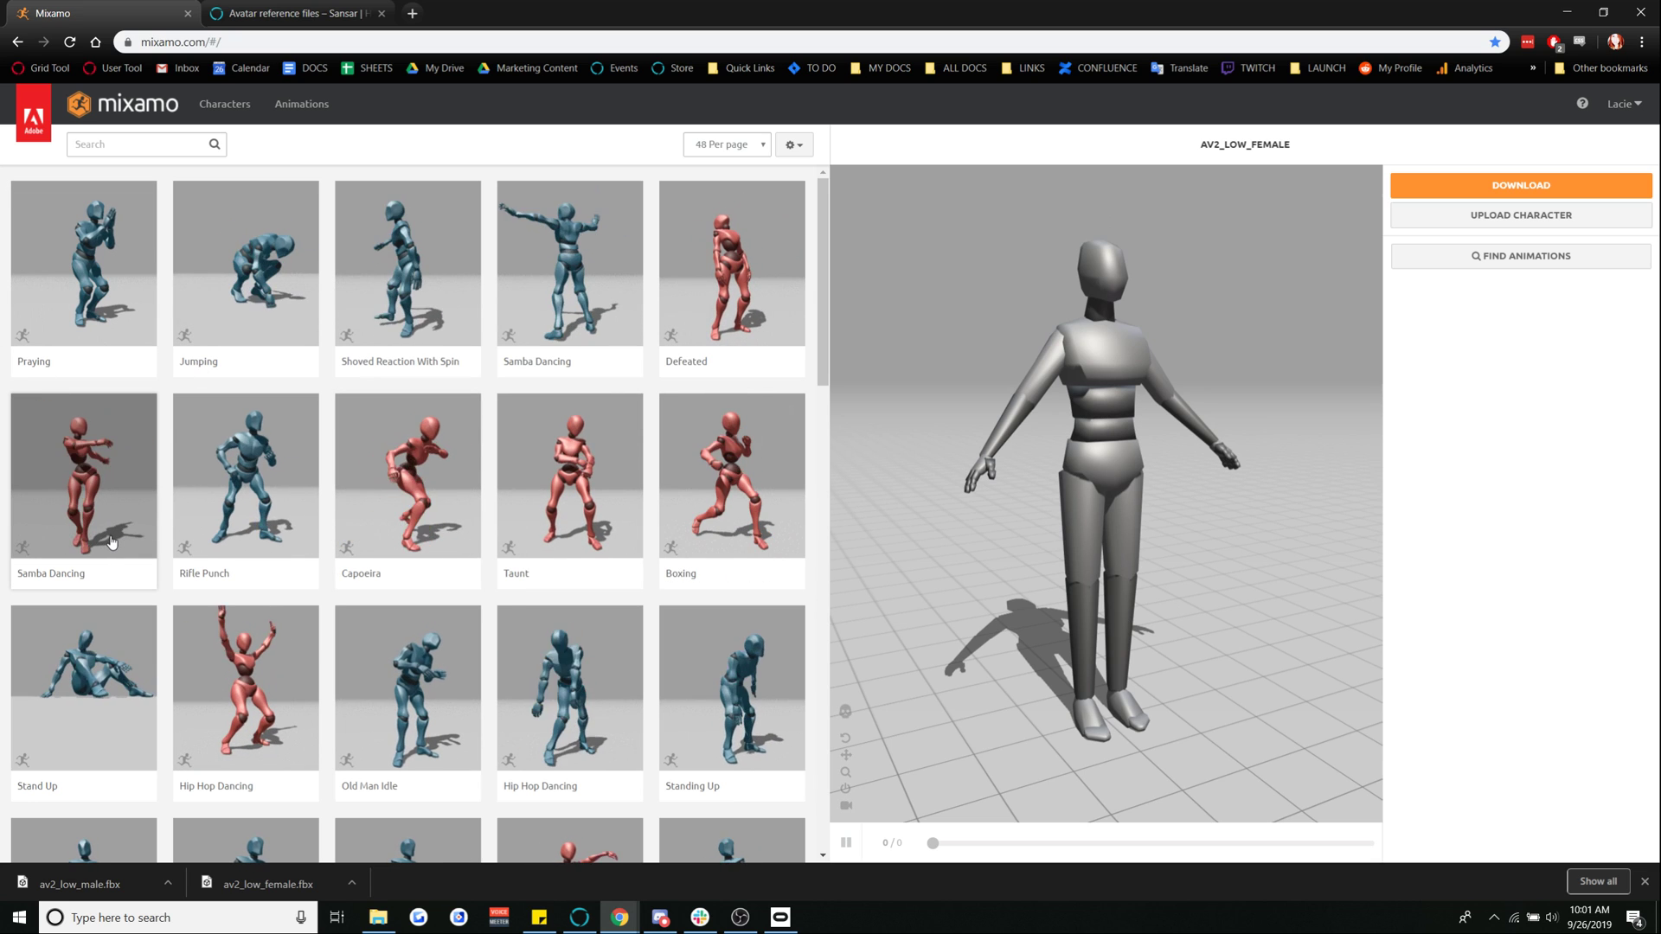
- Apply Samba Dancing to AV2_LOW_FEMALE and orbit around the dancing character
scroll(559, 362, "down", 2)
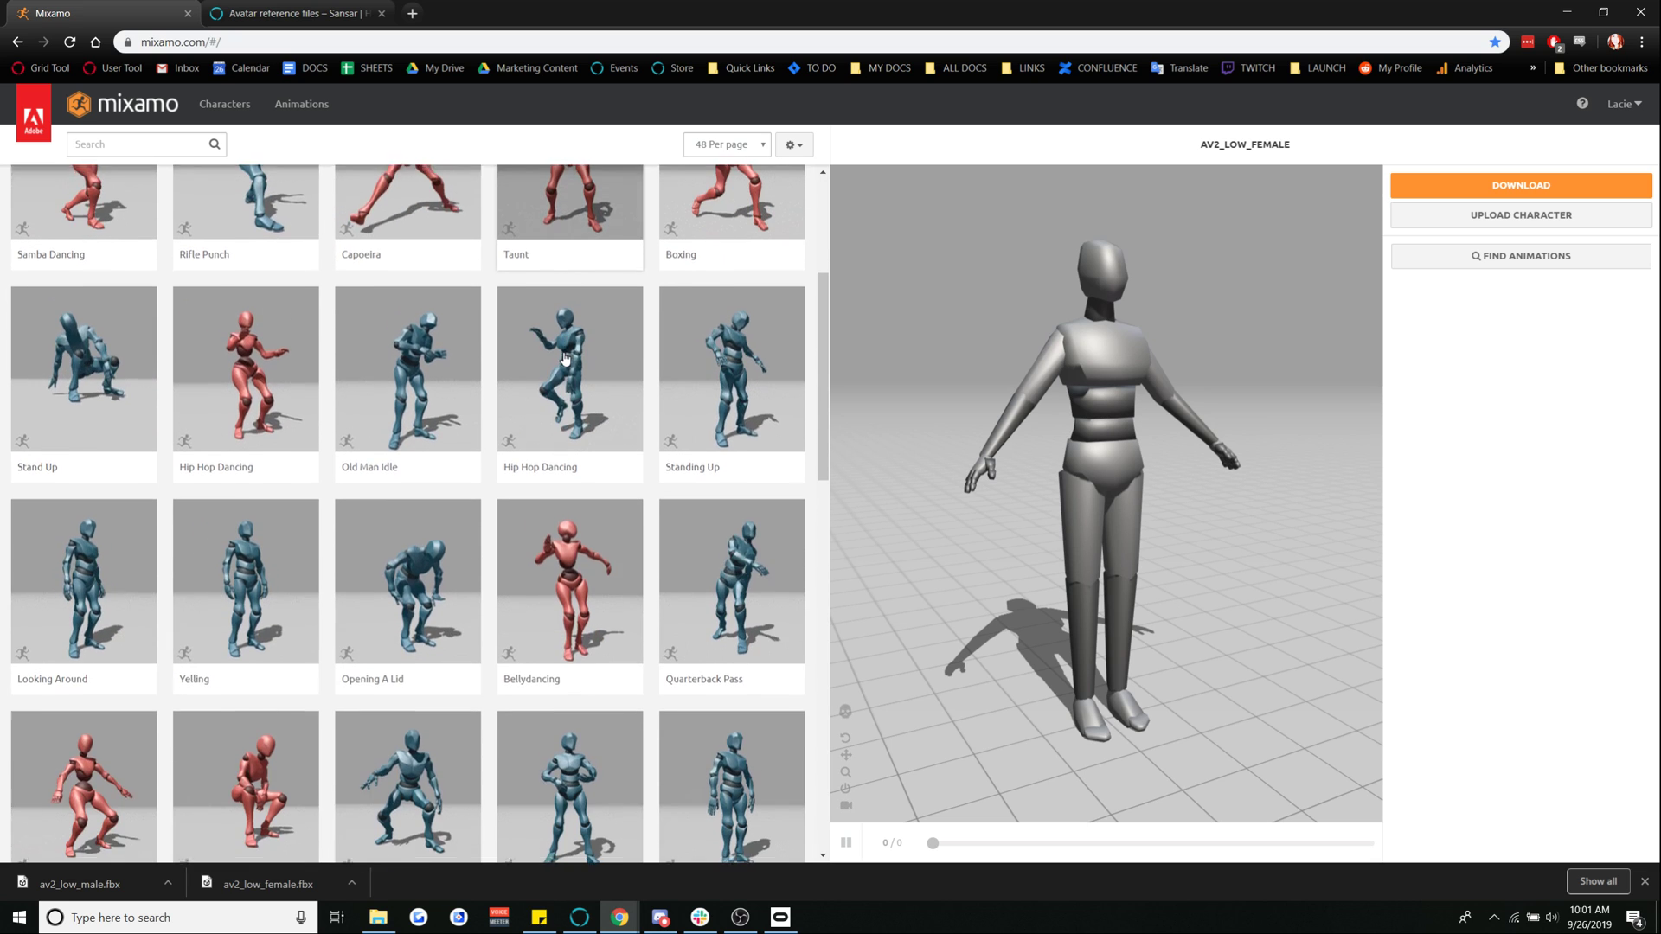
scroll(103, 300, "up", 1)
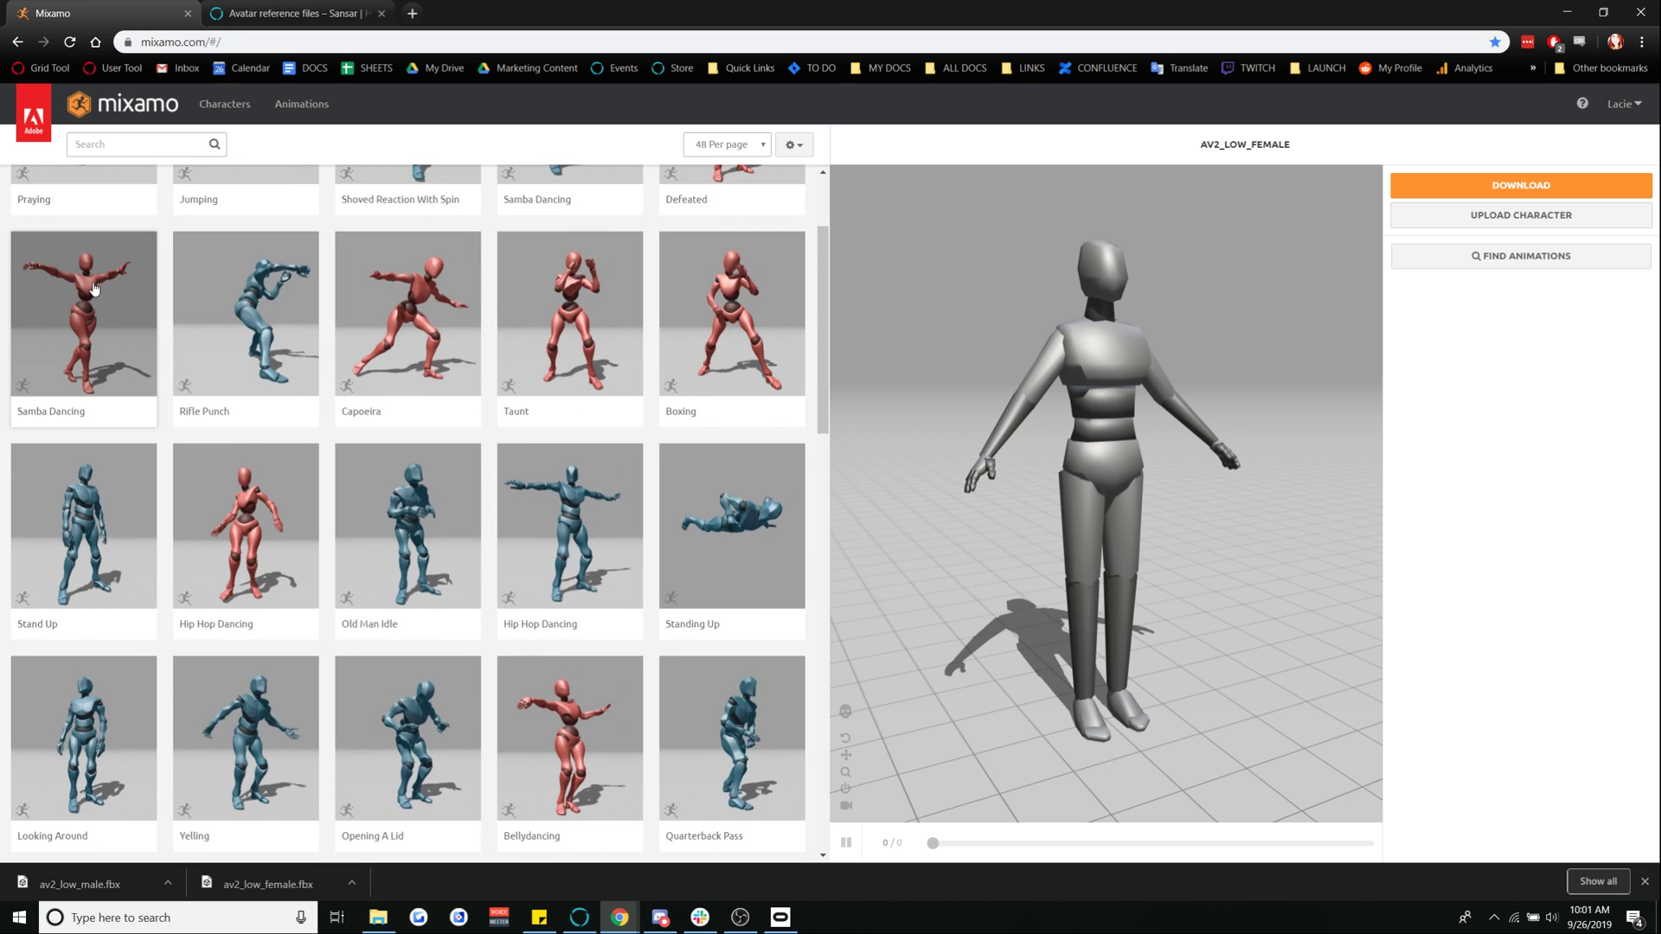
left_click(95, 288)
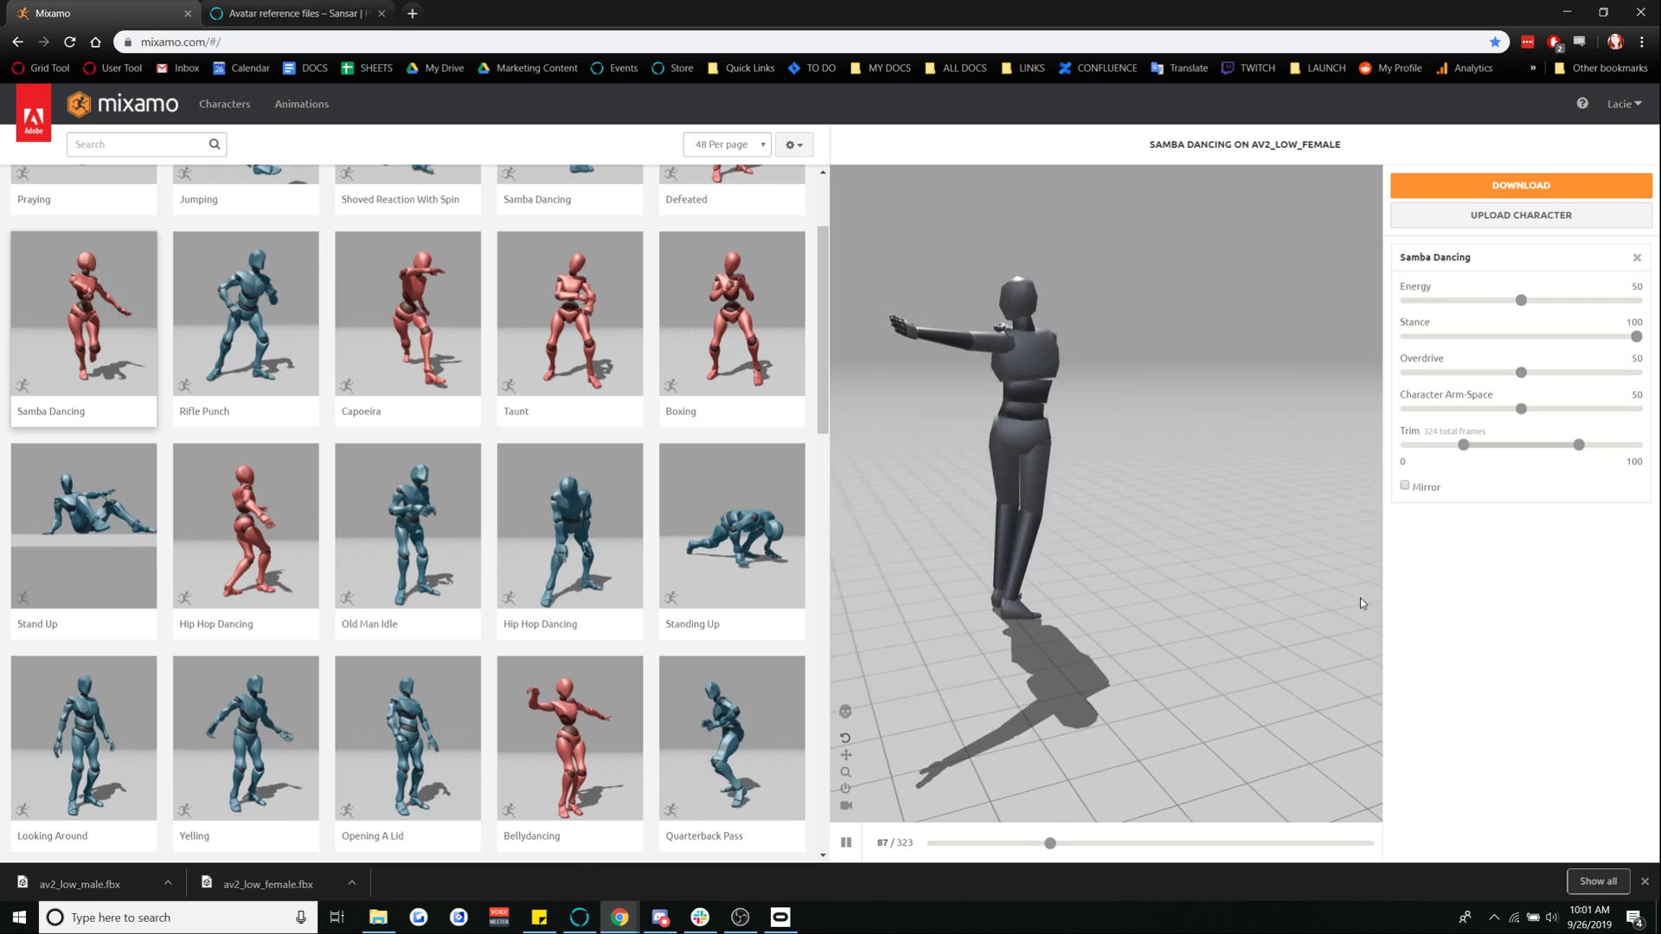
left_click_drag(1254, 523, 1193, 566)
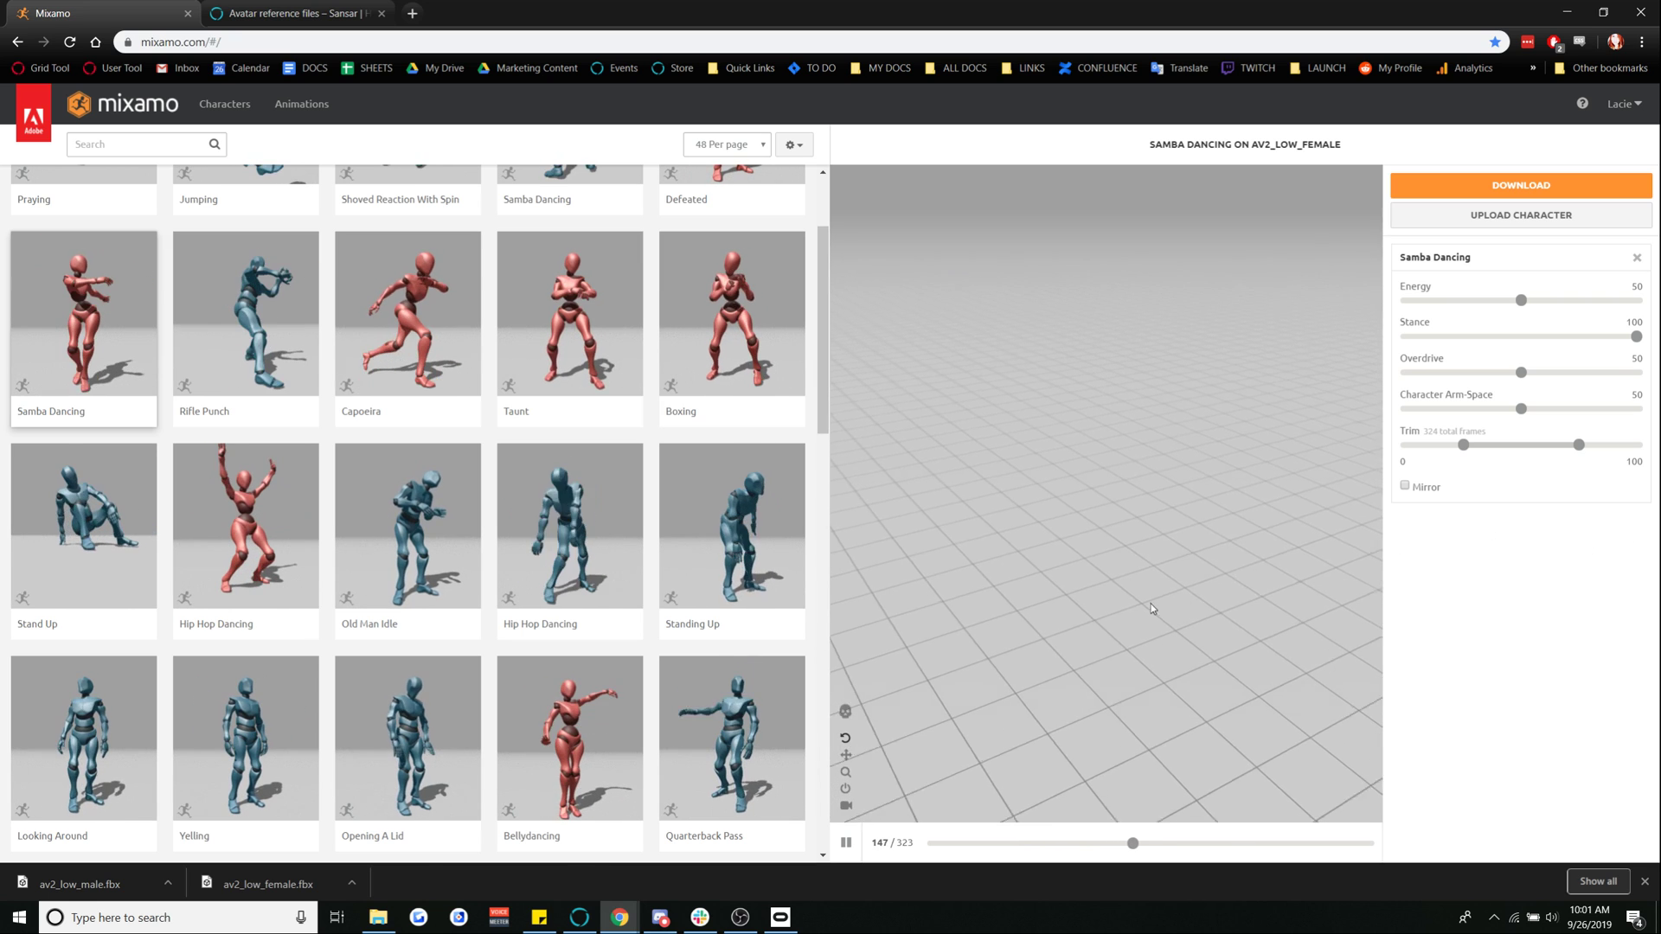
scroll(1076, 645, "down", 5)
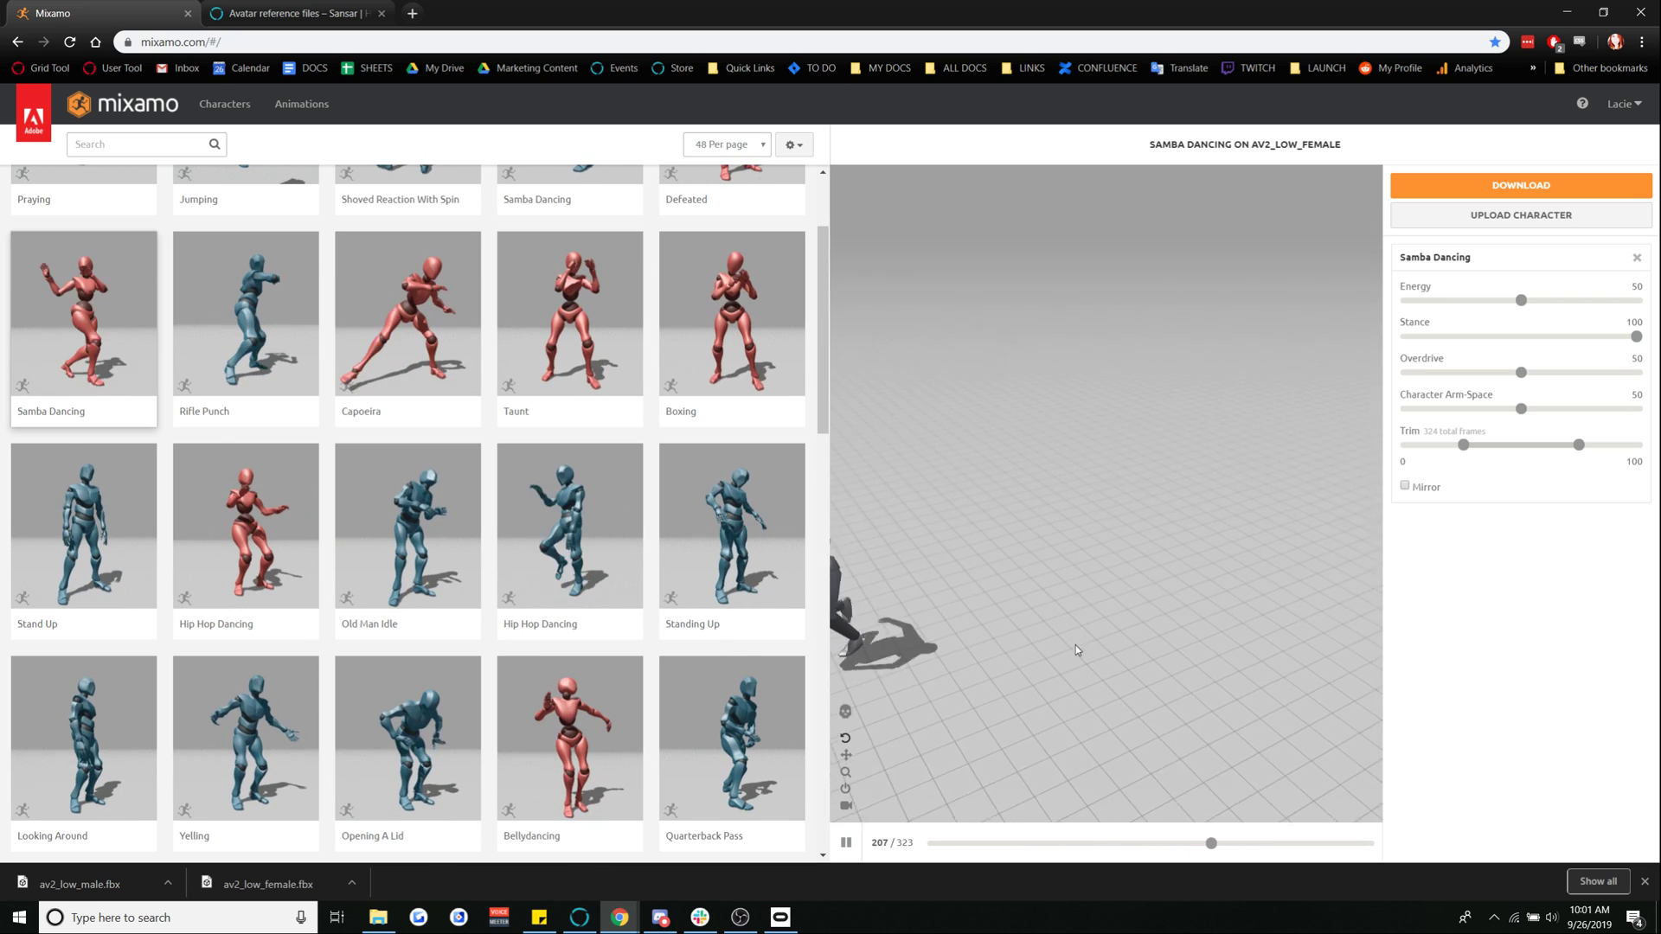
left_click_drag(859, 534, 1170, 574)
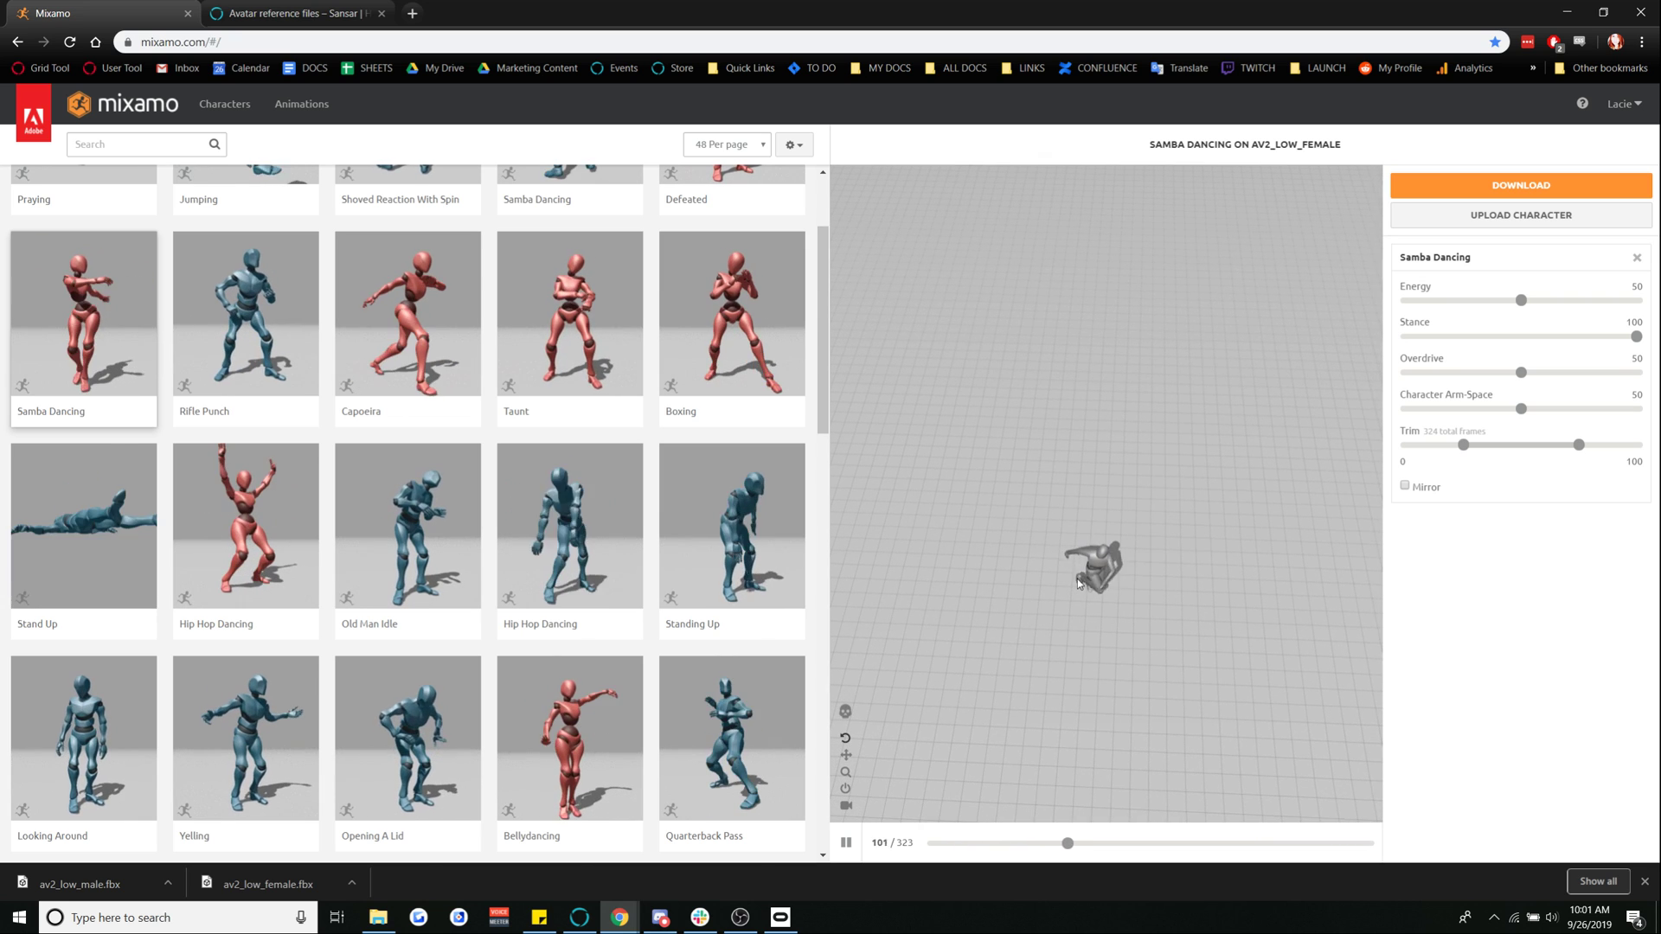
- Apply the Capoeira animation to the character and tilt the preview to a front view
left_click(377, 327)
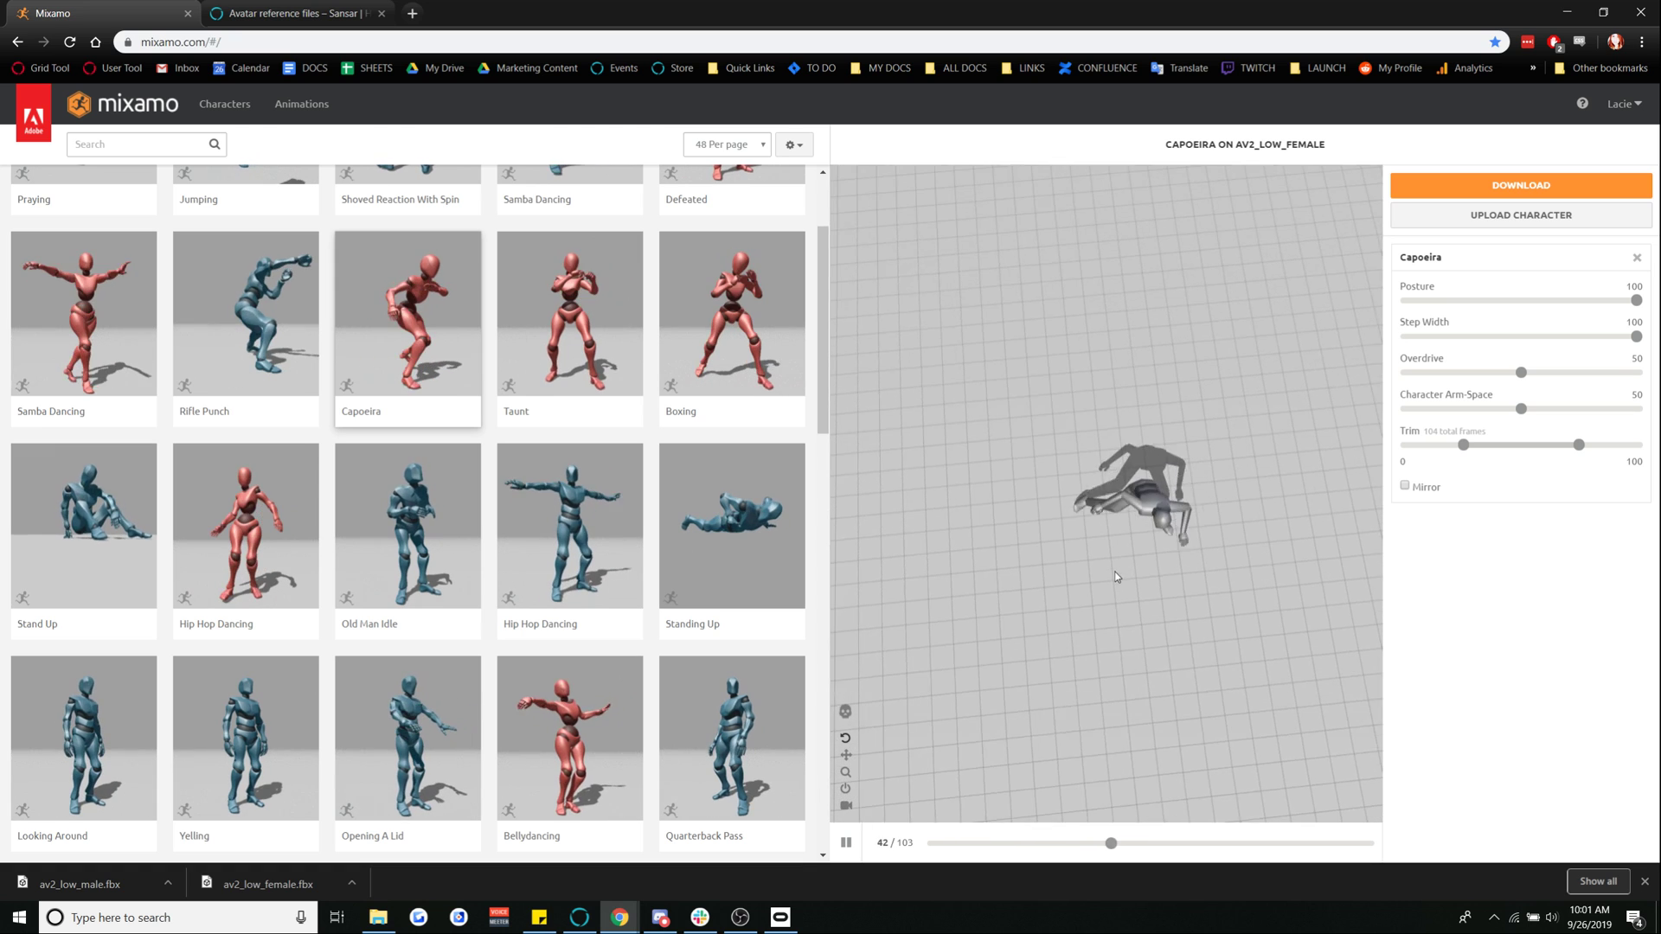
left_click_drag(1116, 577, 1117, 469)
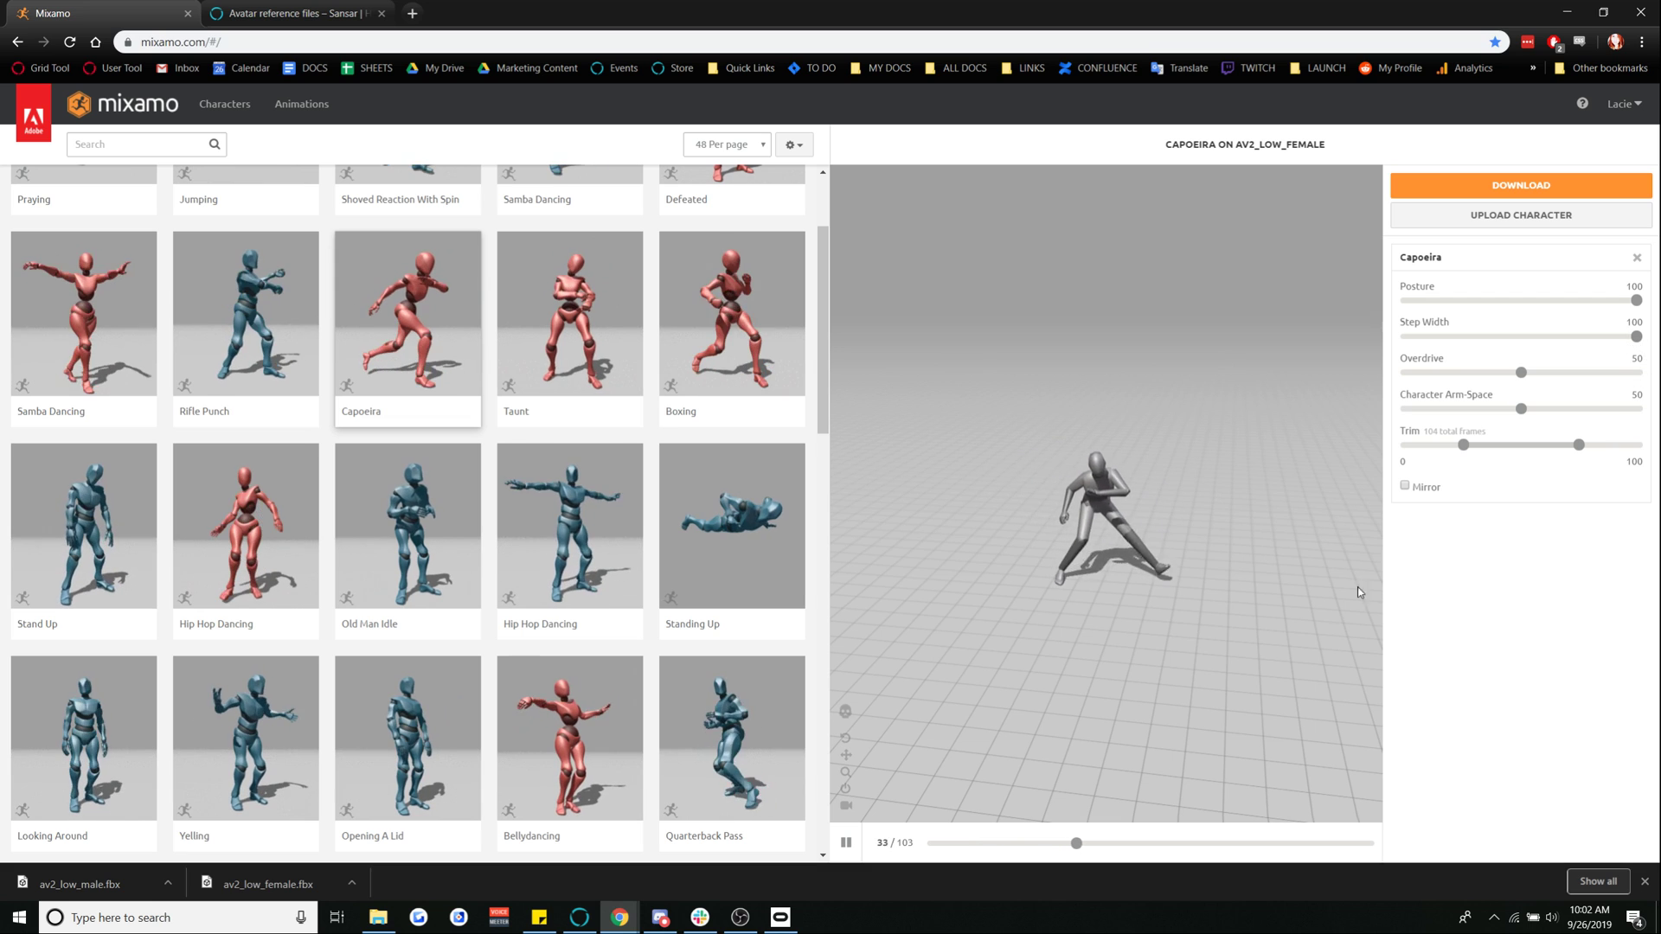
scroll(1190, 597, "up", 5)
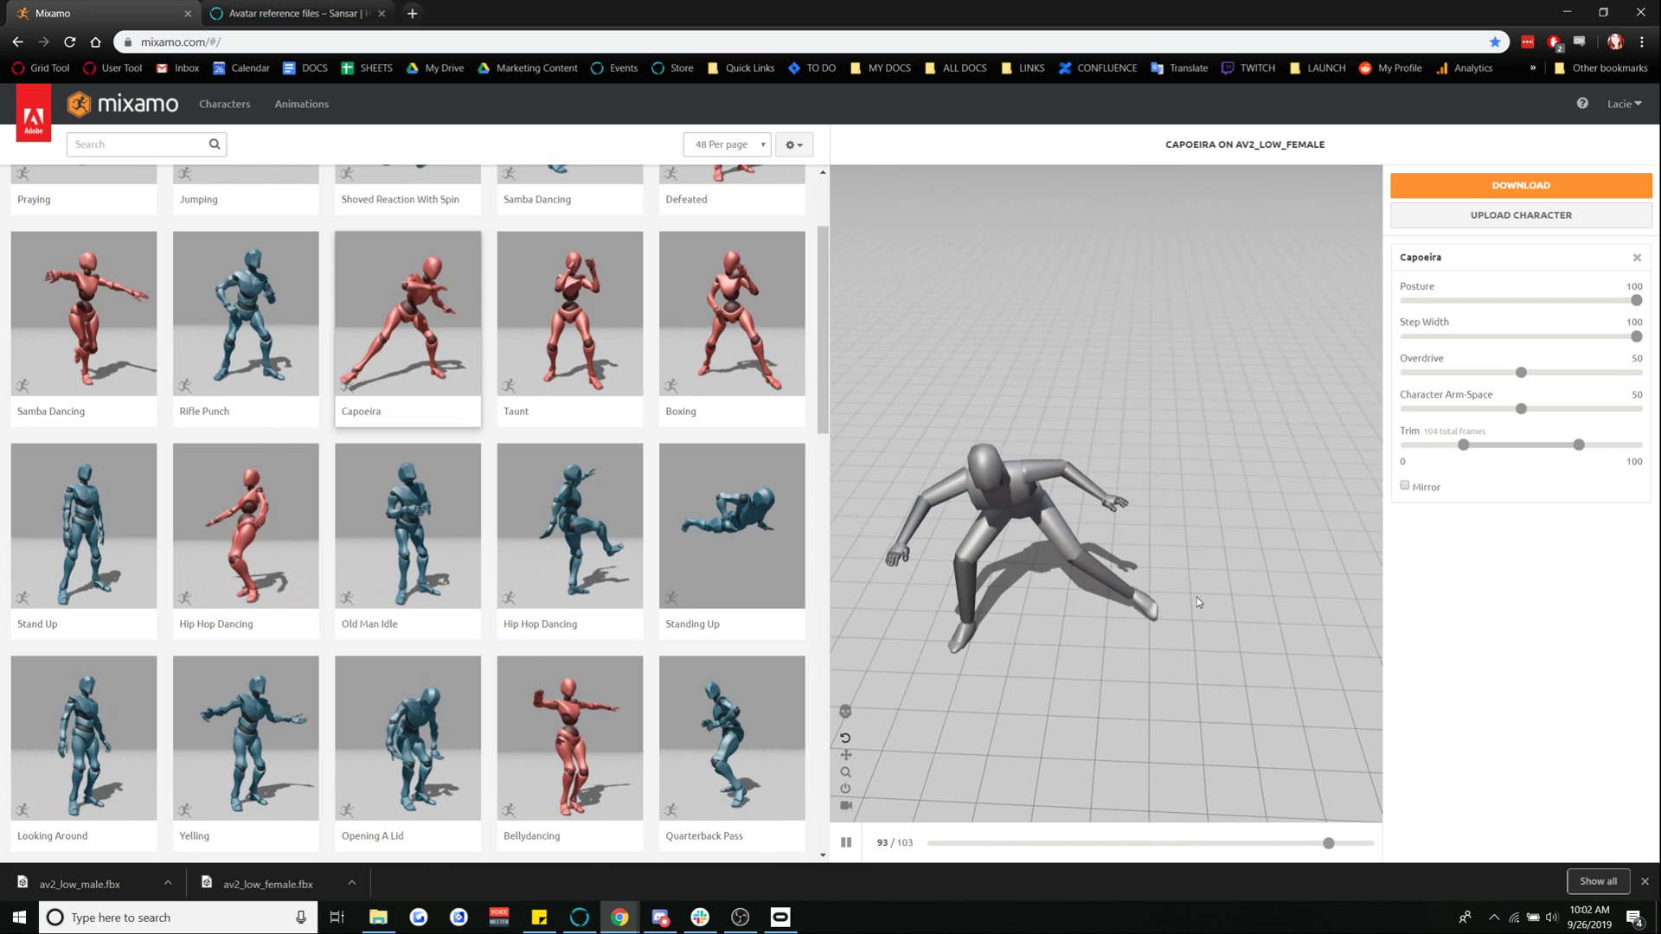
scroll(1202, 580, "down", 5)
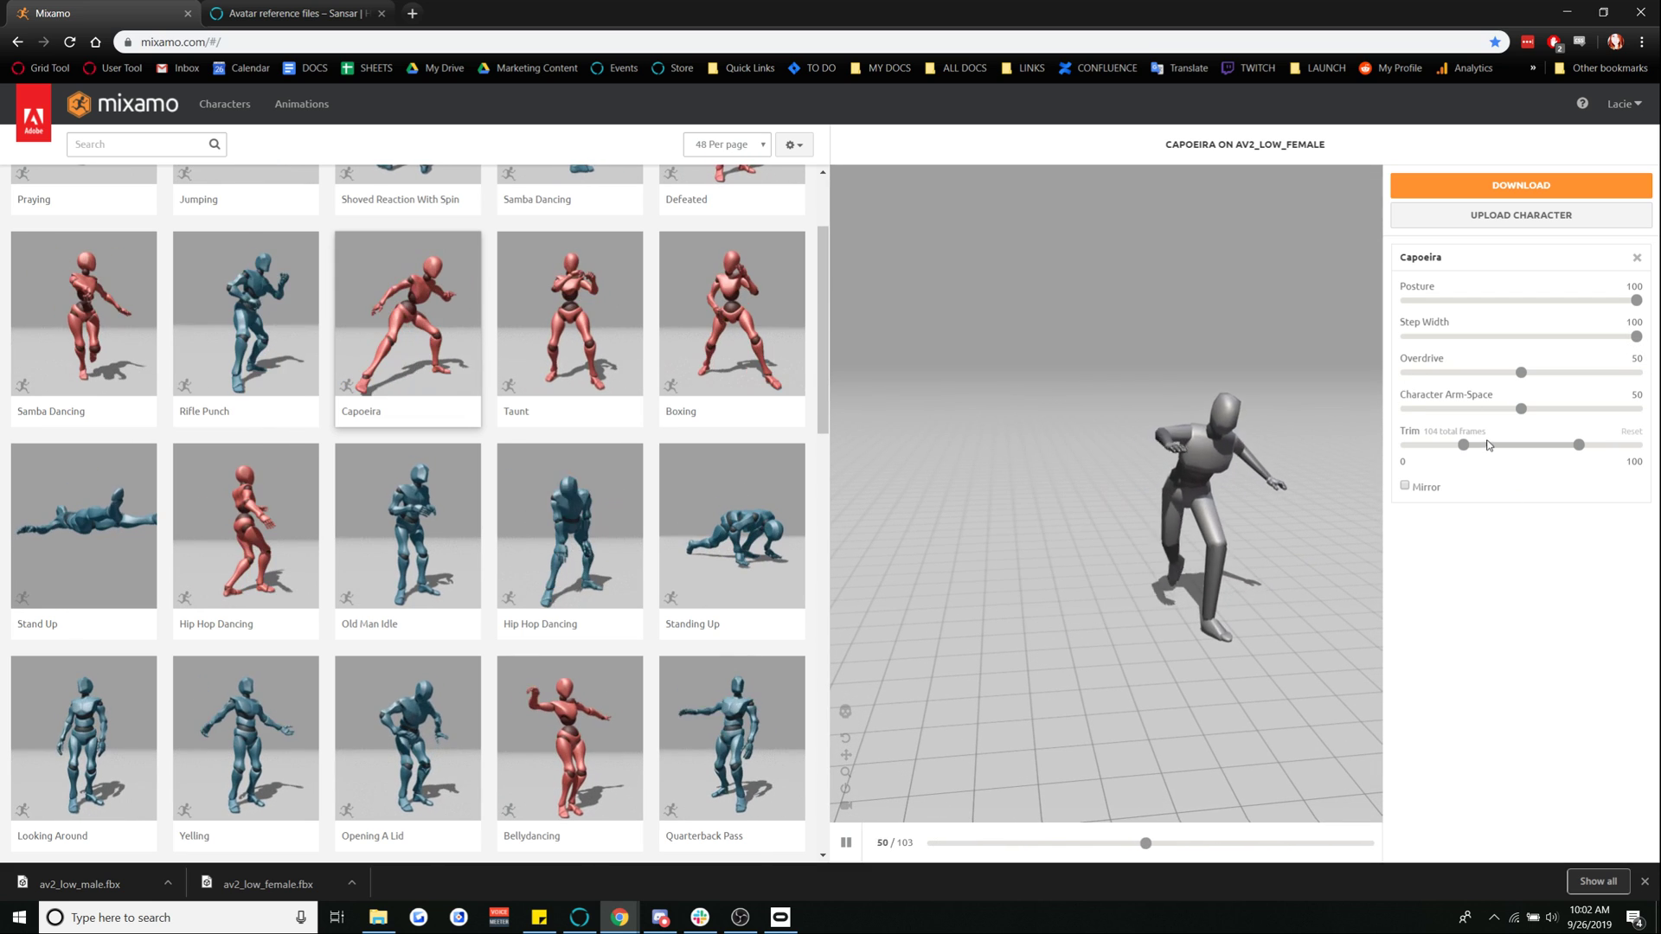
- Set Posture and Step Width to 100, Character Arm-Space to 22 and Overdrive to 51
left_click_drag(1635, 300, 1570, 301)
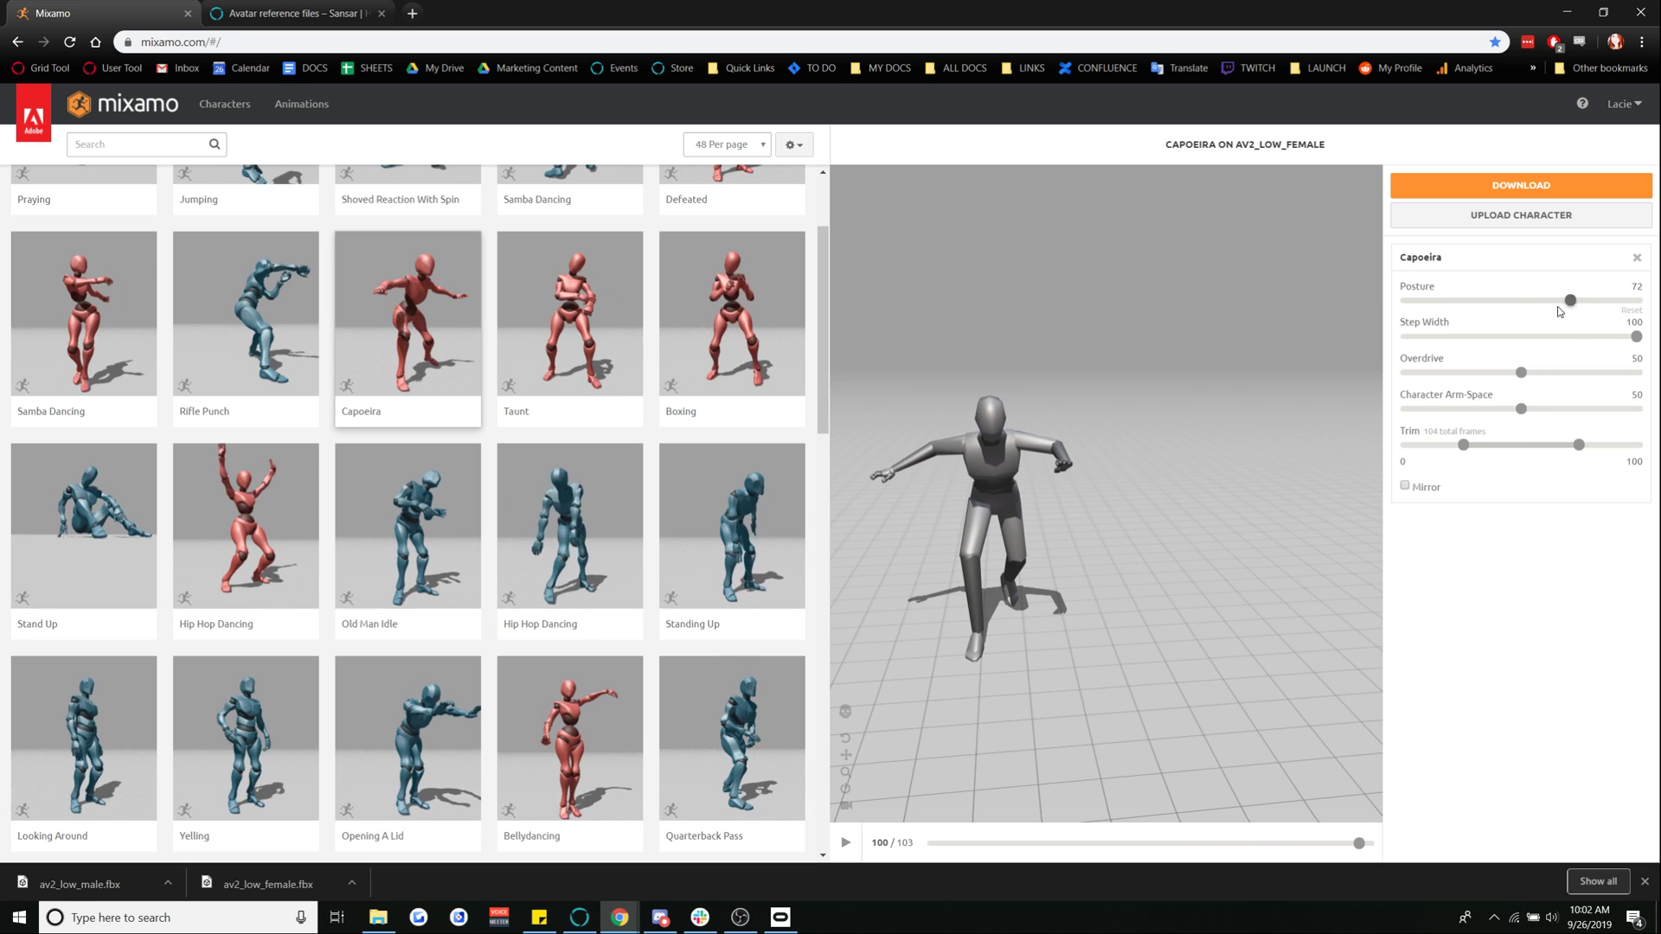
left_click(1492, 301)
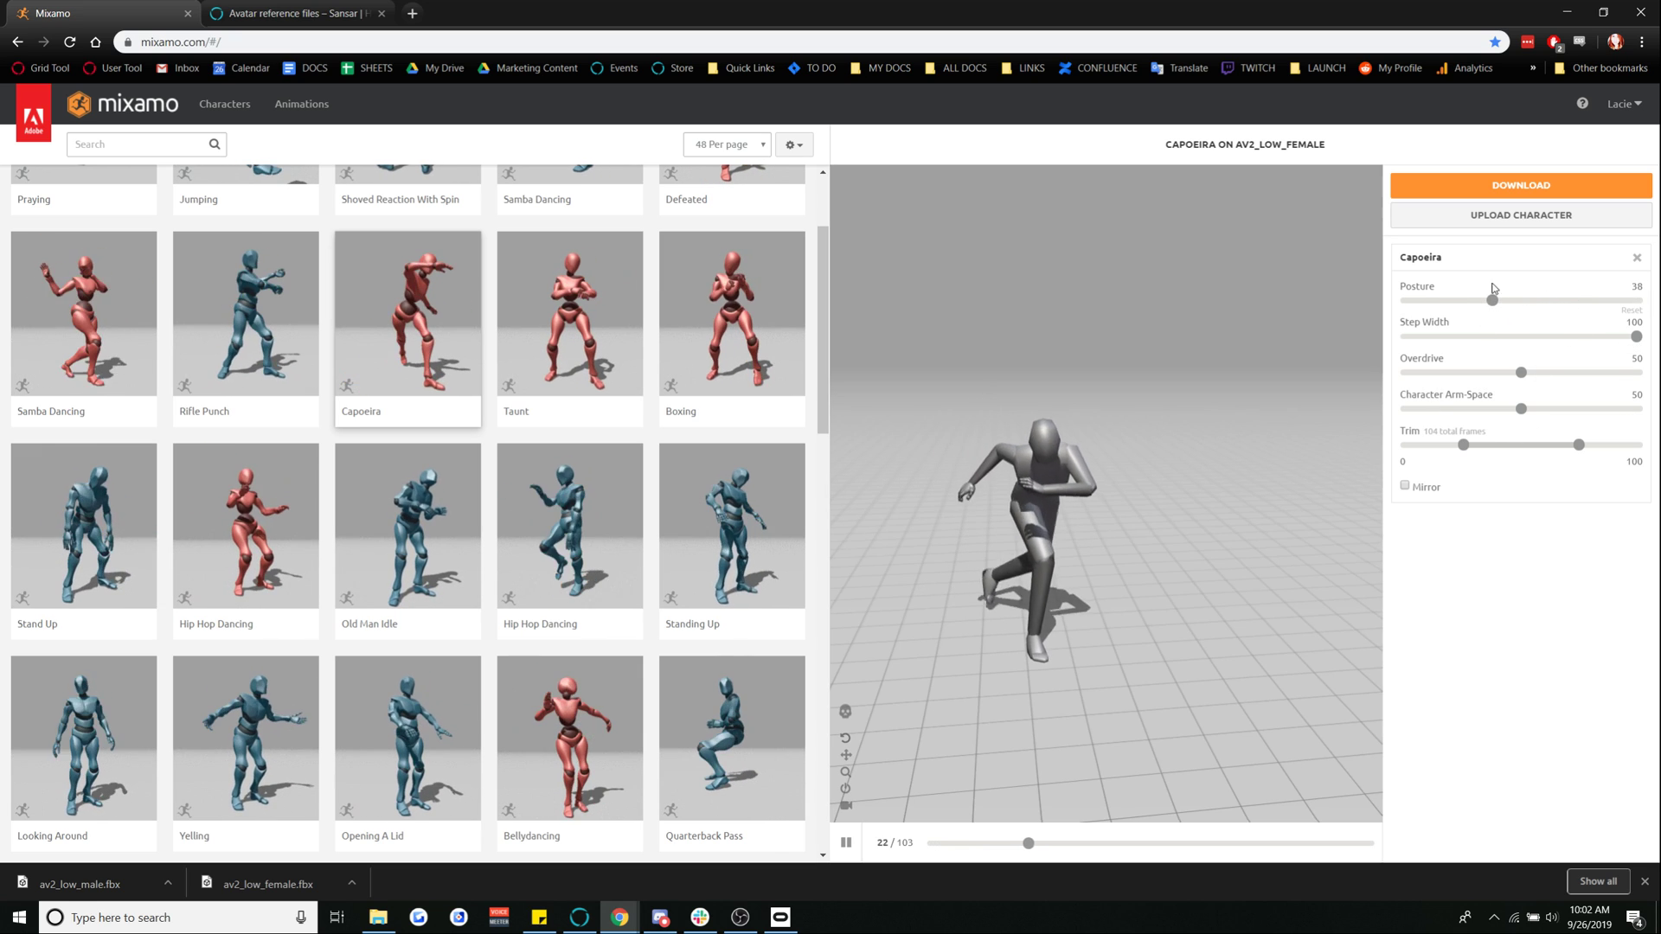
left_click_drag(1492, 301, 1424, 302)
left_click_drag(1591, 300, 1530, 345)
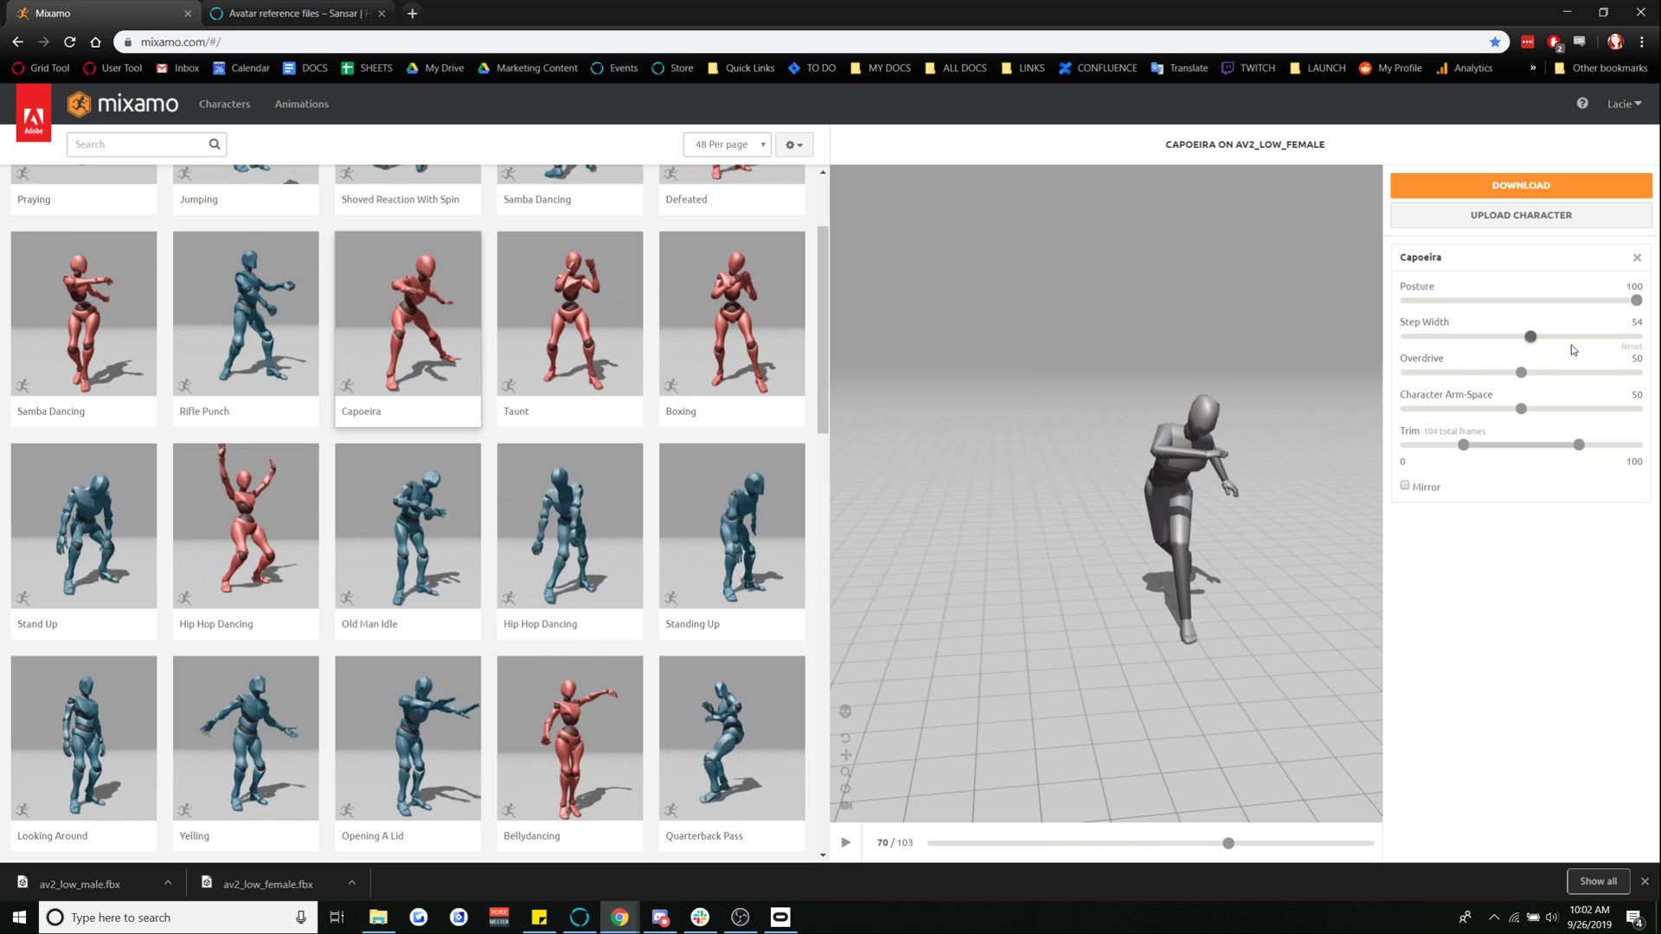
left_click_drag(1643, 337, 1643, 376)
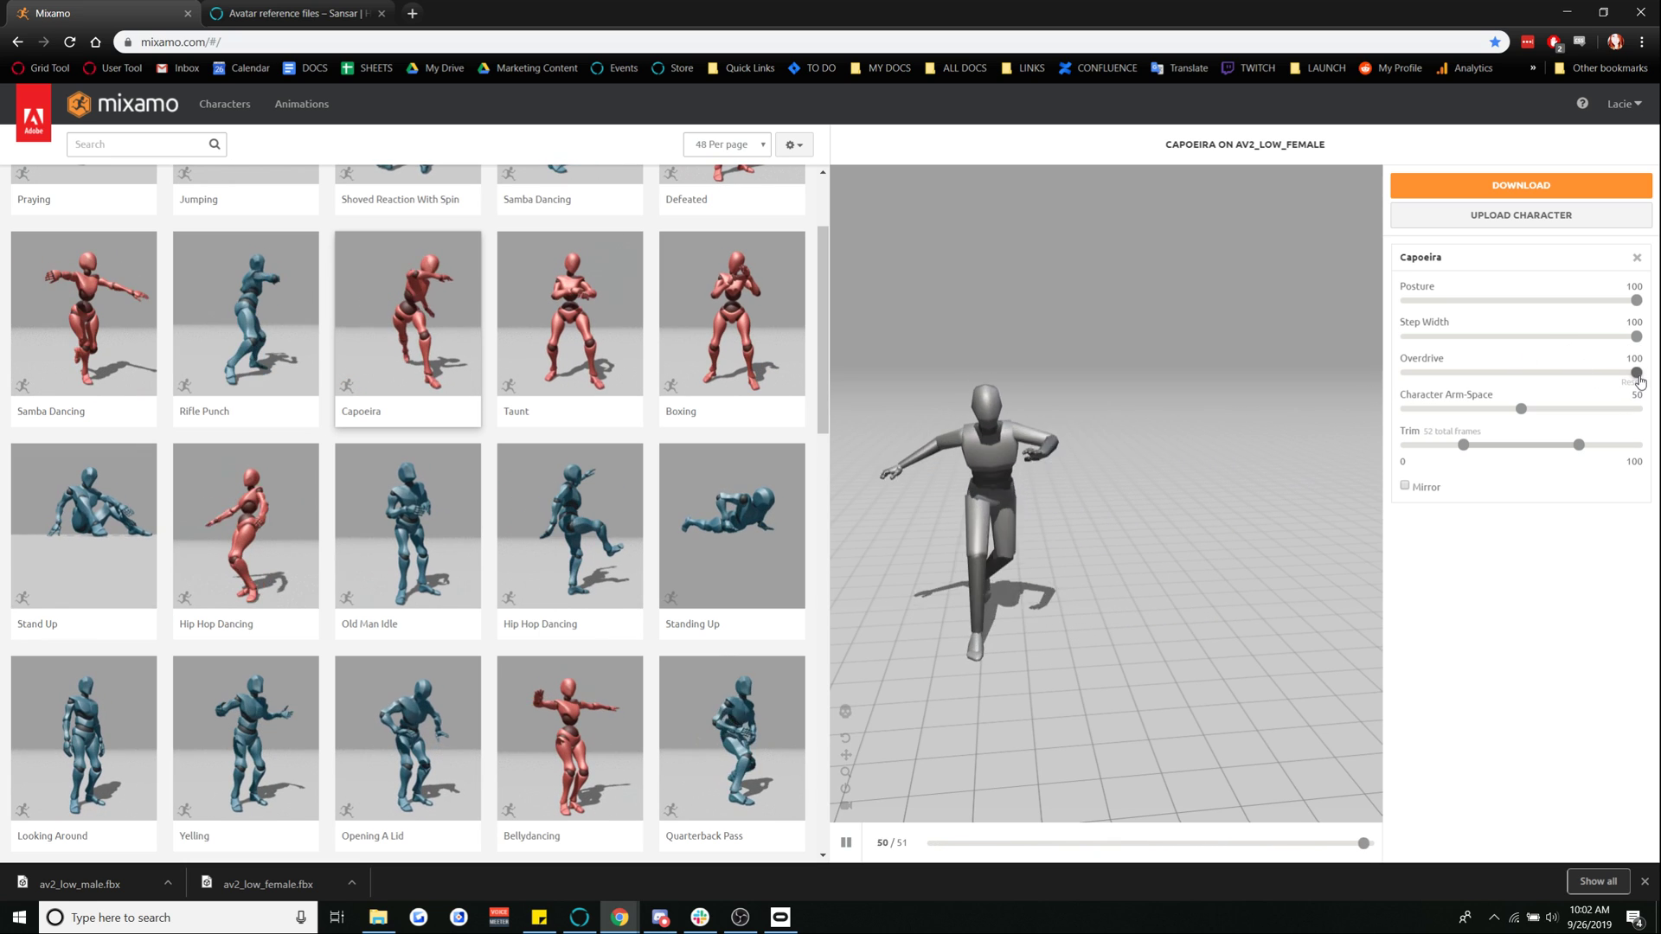
left_click_drag(1635, 373, 1440, 373)
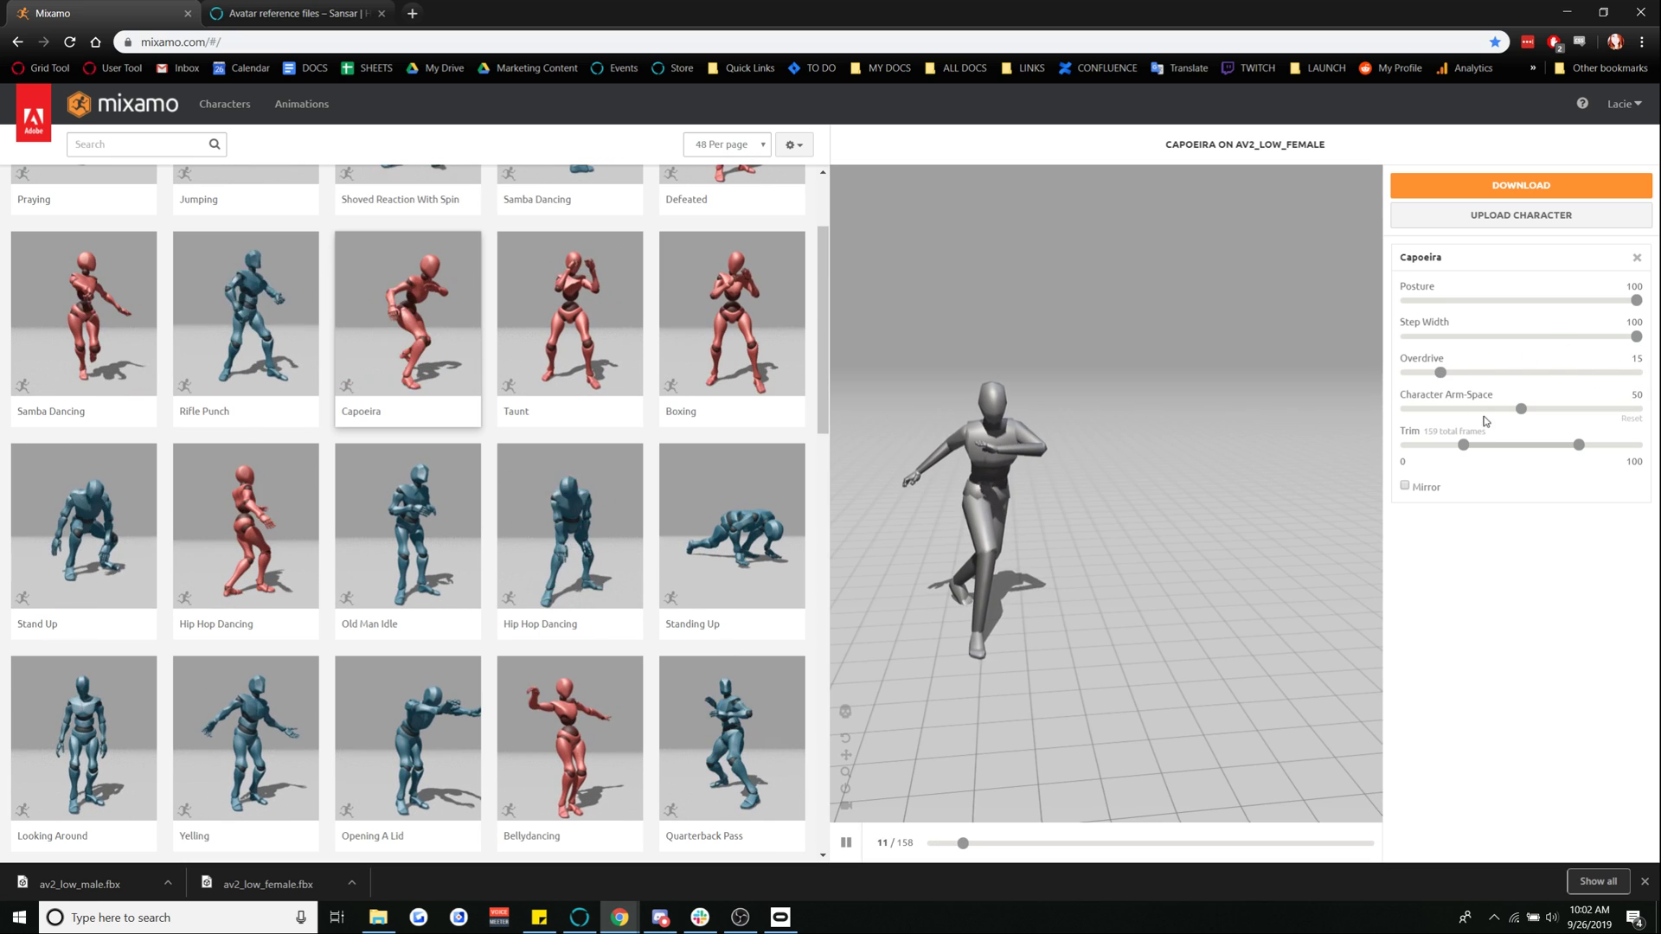
left_click(1458, 410)
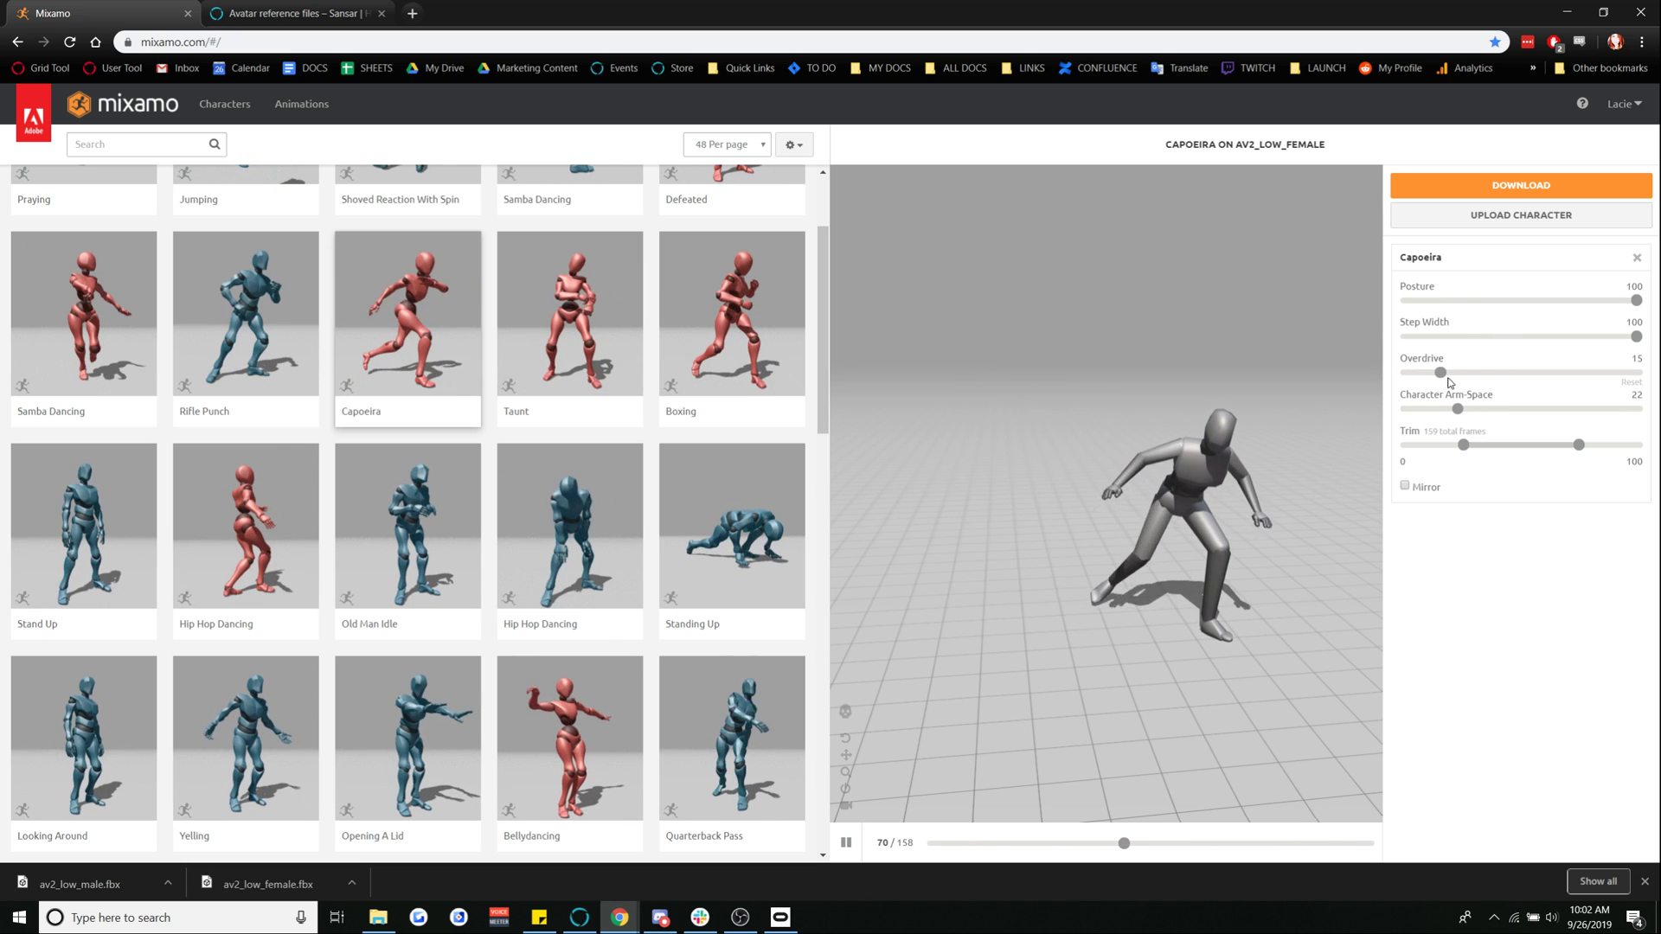
left_click_drag(1441, 373, 1521, 373)
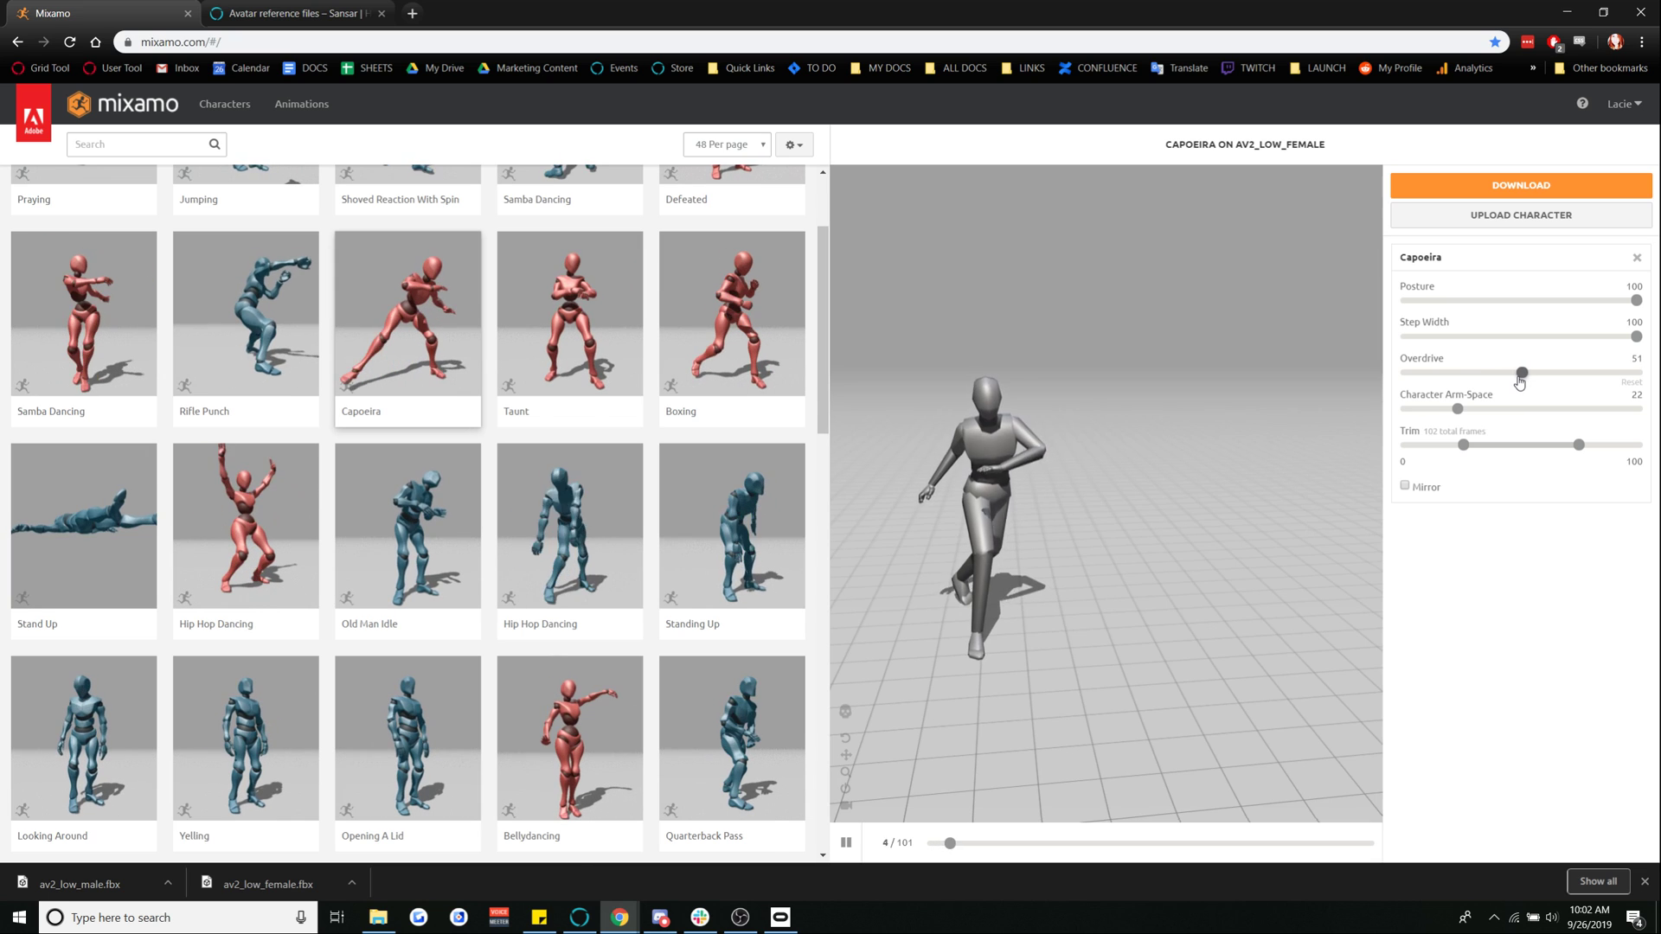
- Download the customized Capoeira animation in FBX format, Without Skin
left_click(1540, 189)
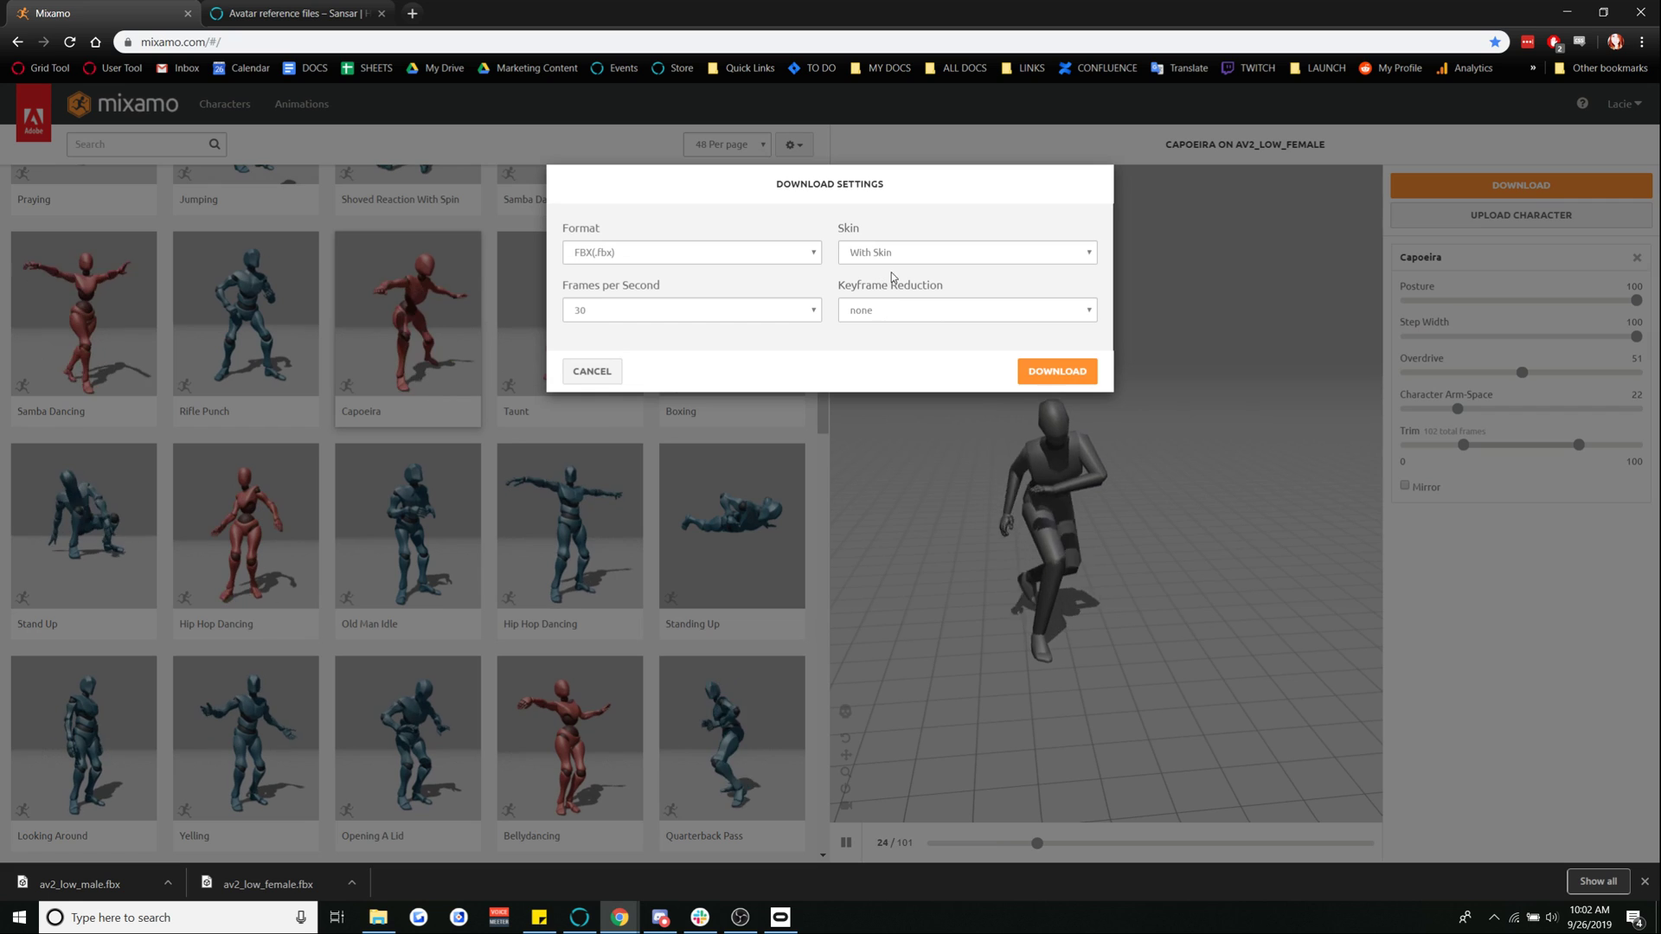
left_click(915, 252)
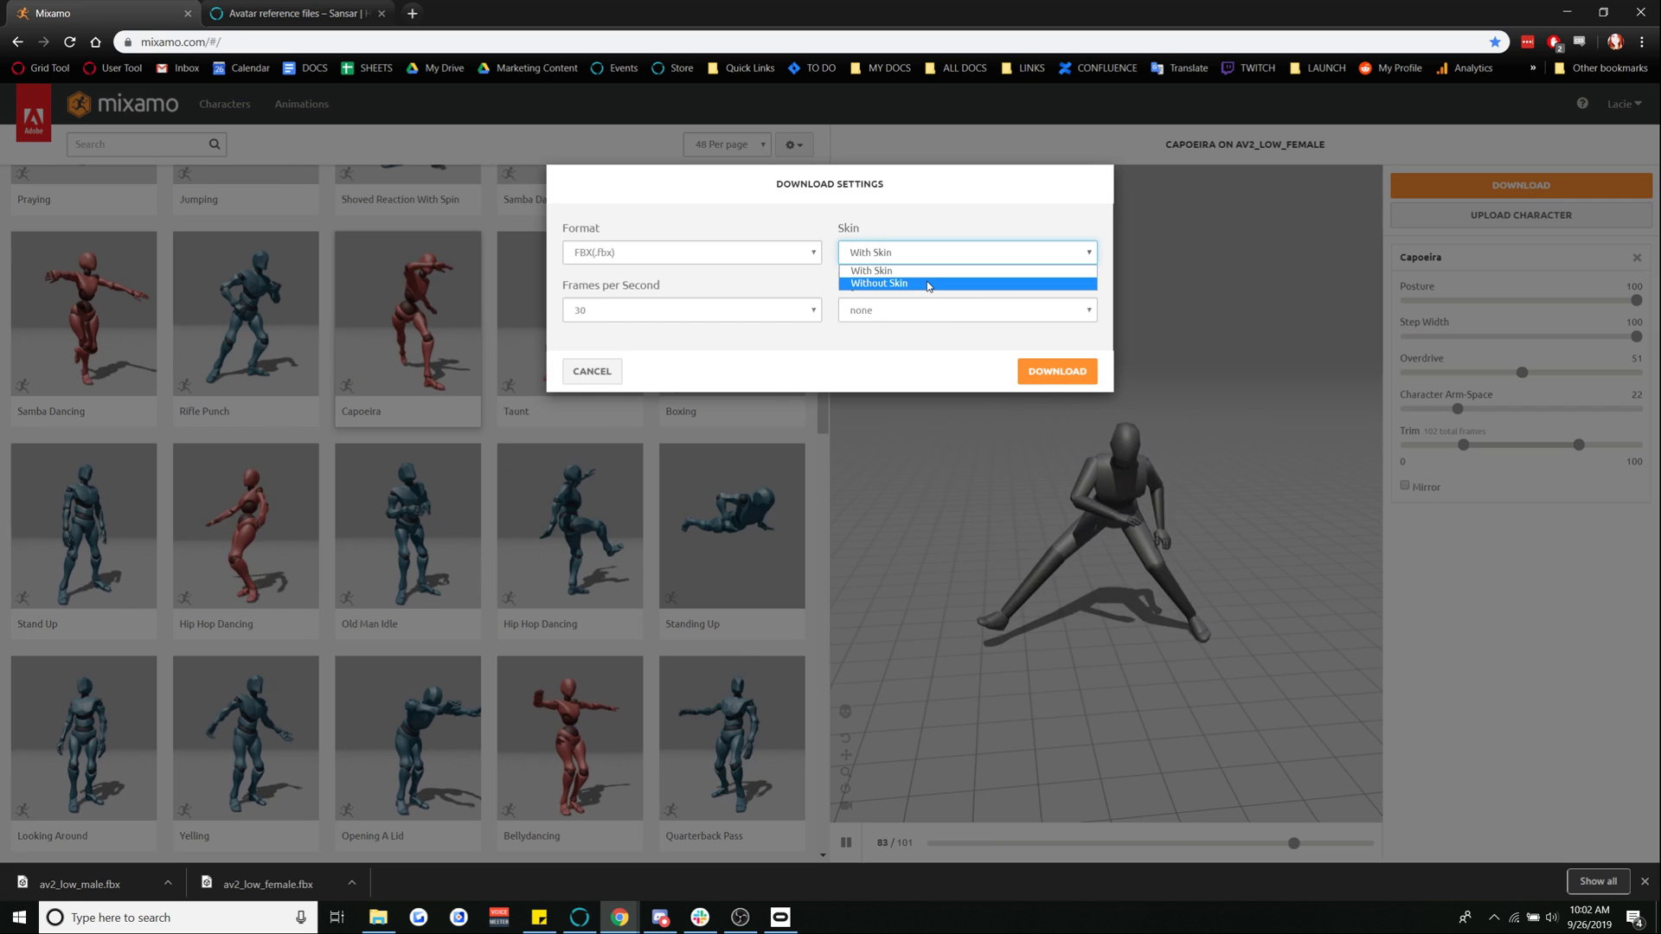
left_click(928, 284)
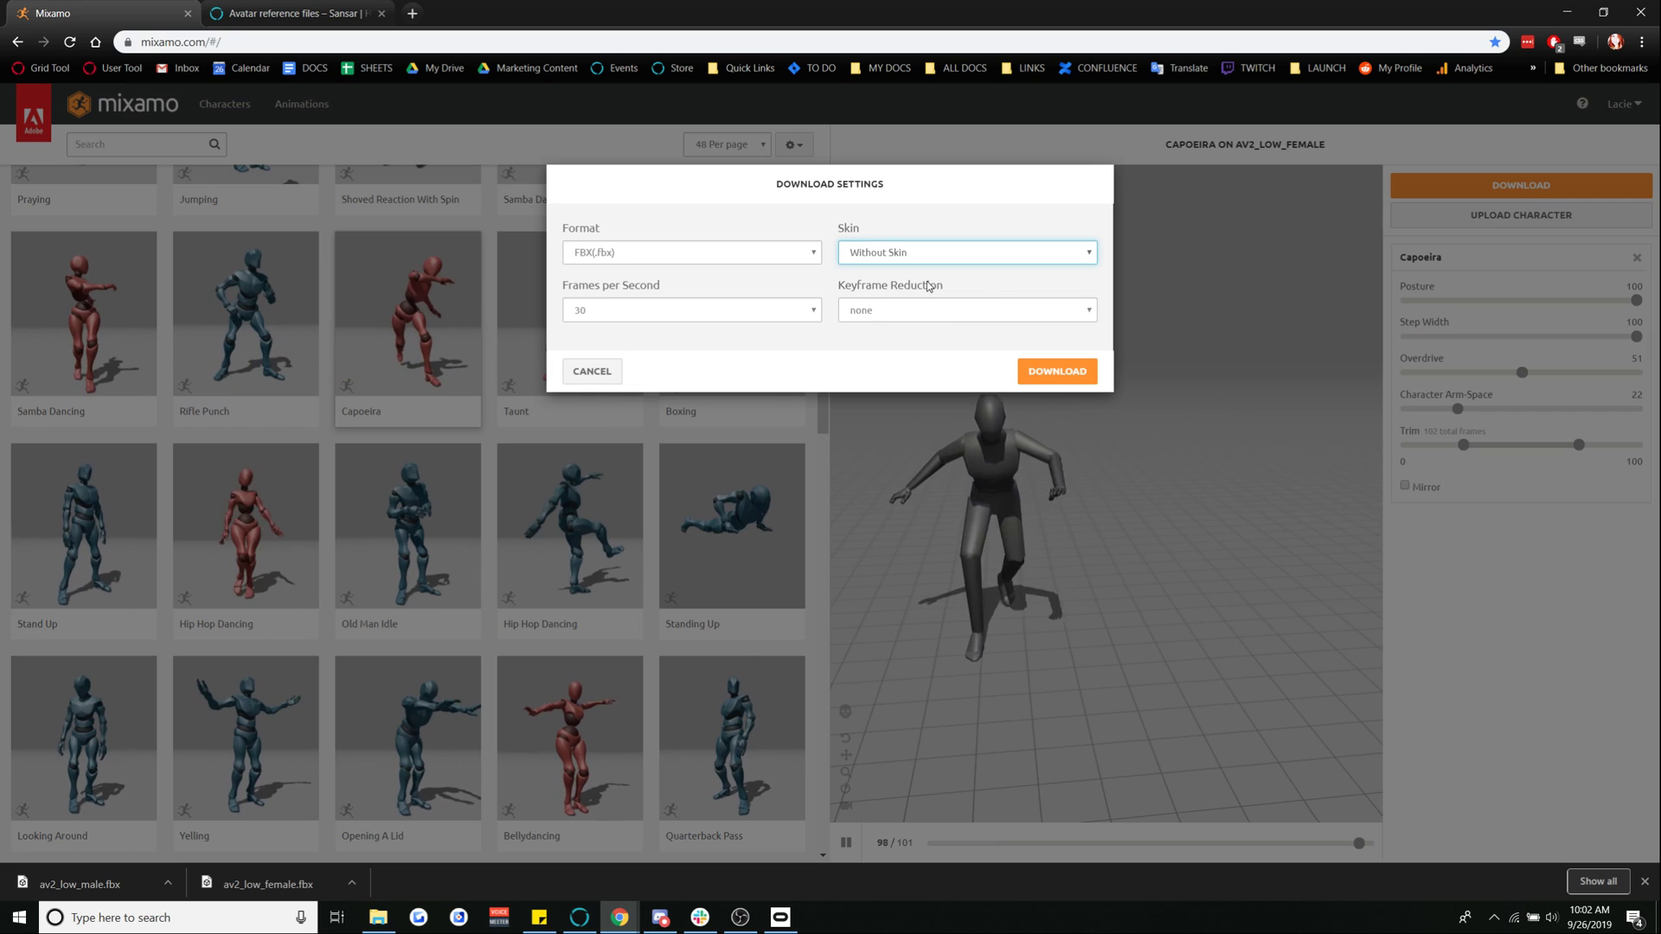
left_click(1060, 372)
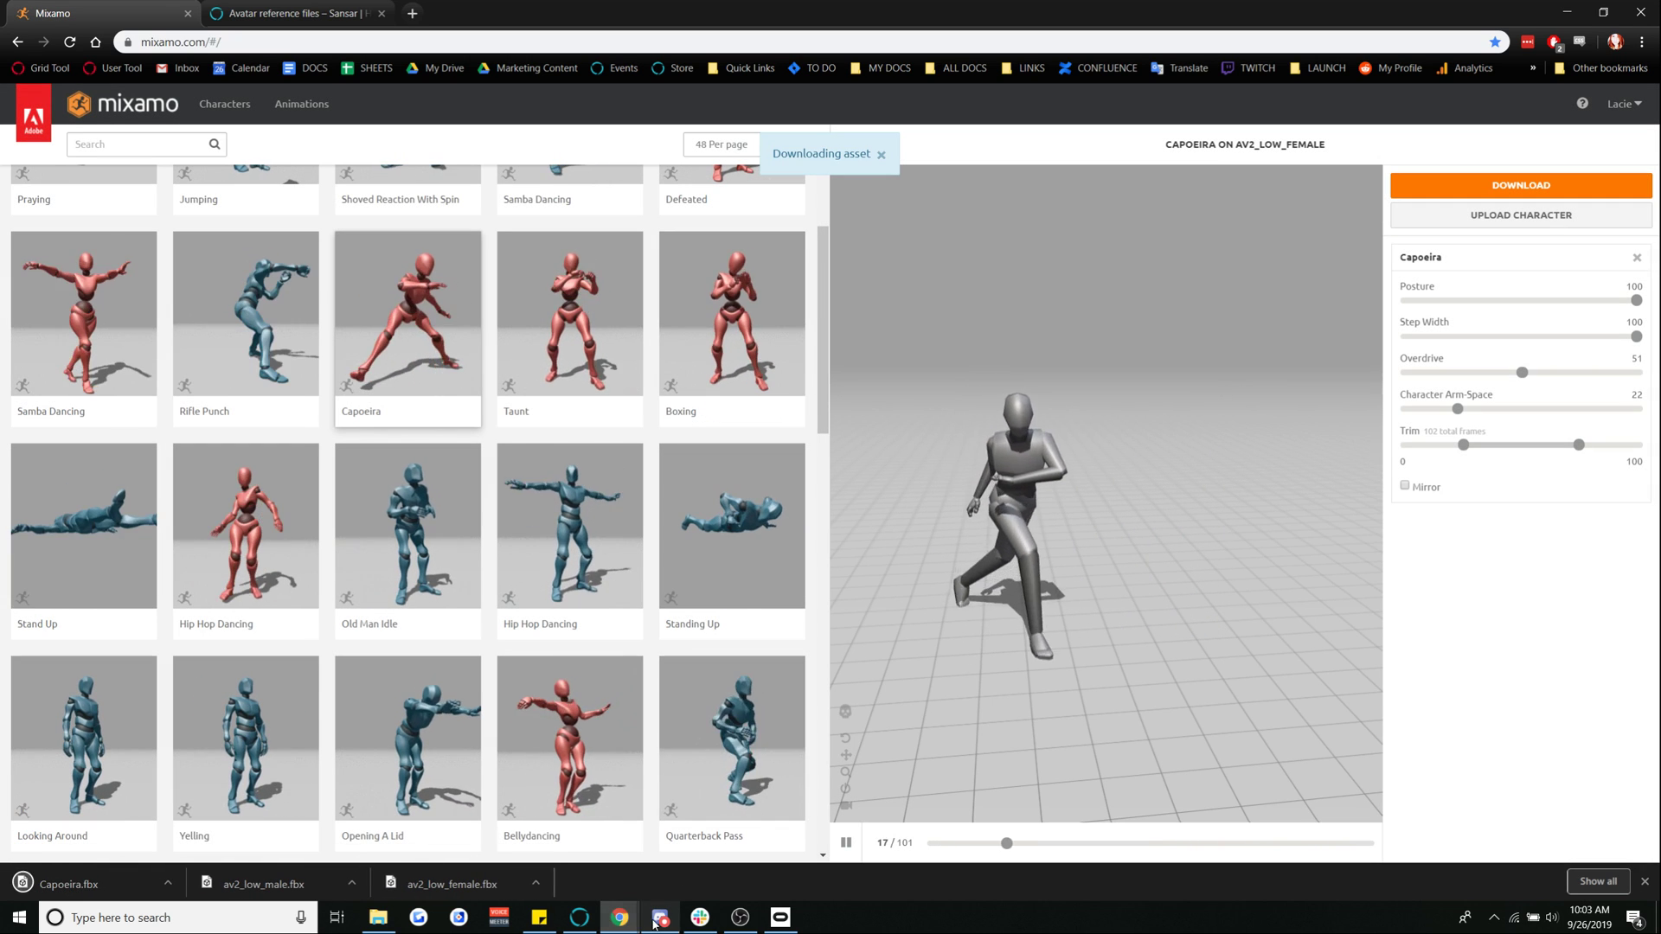
- In Sansar, dismiss the Import Avatar Animation dialog and show the avatar's animation library
left_click(587, 922)
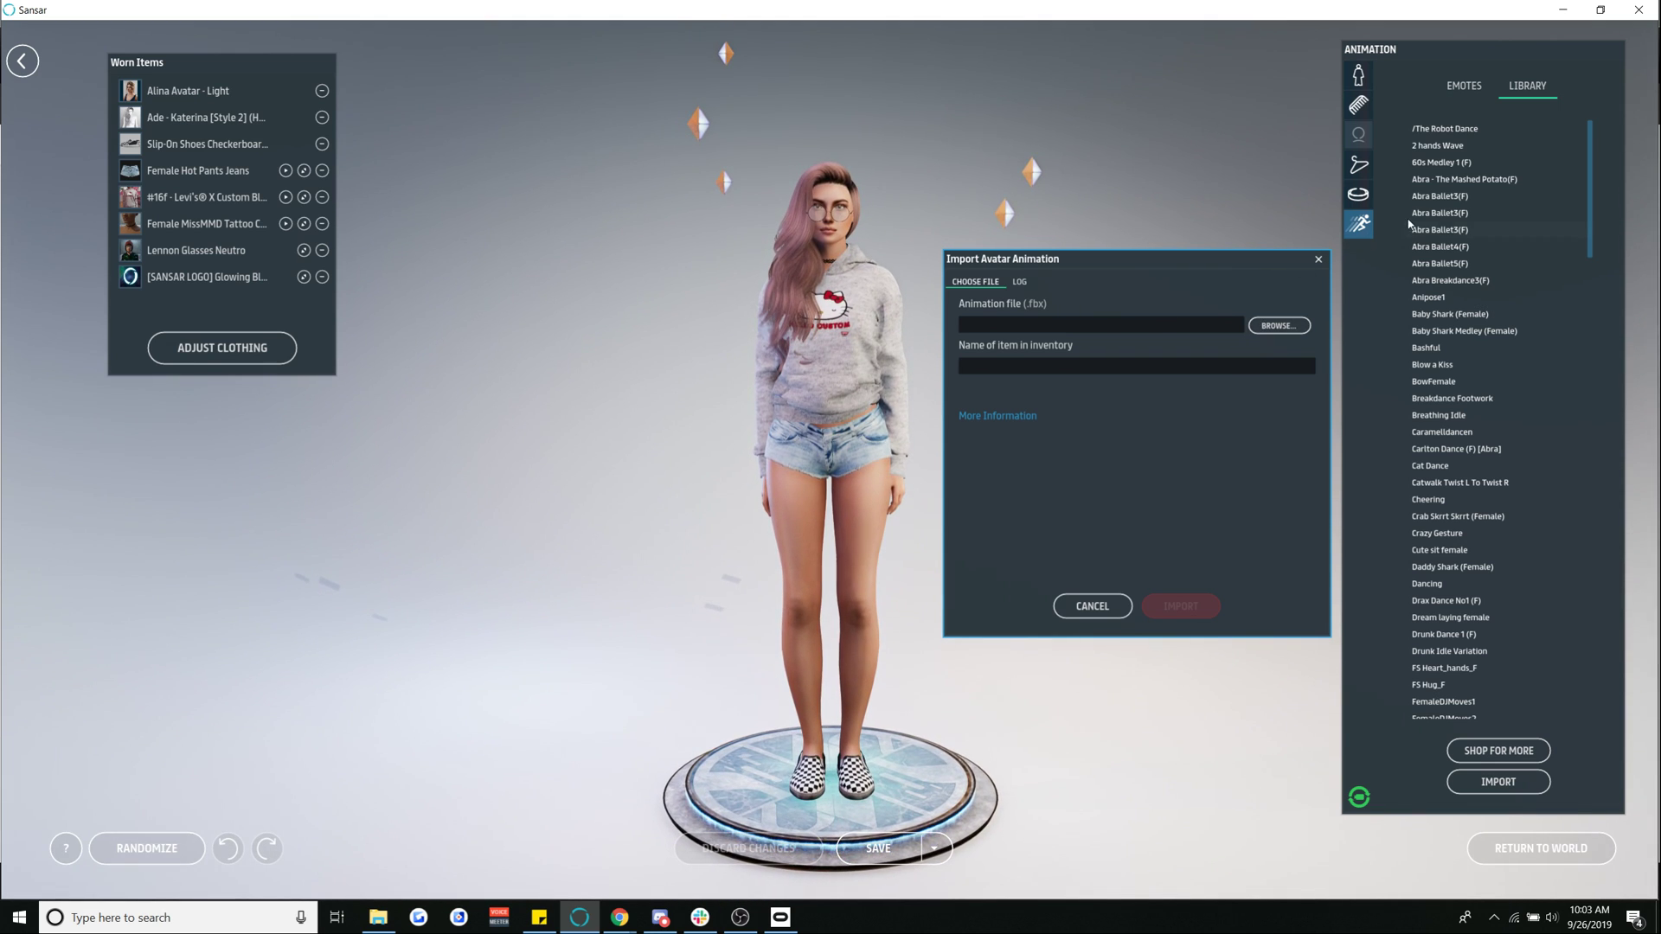
left_click(1319, 259)
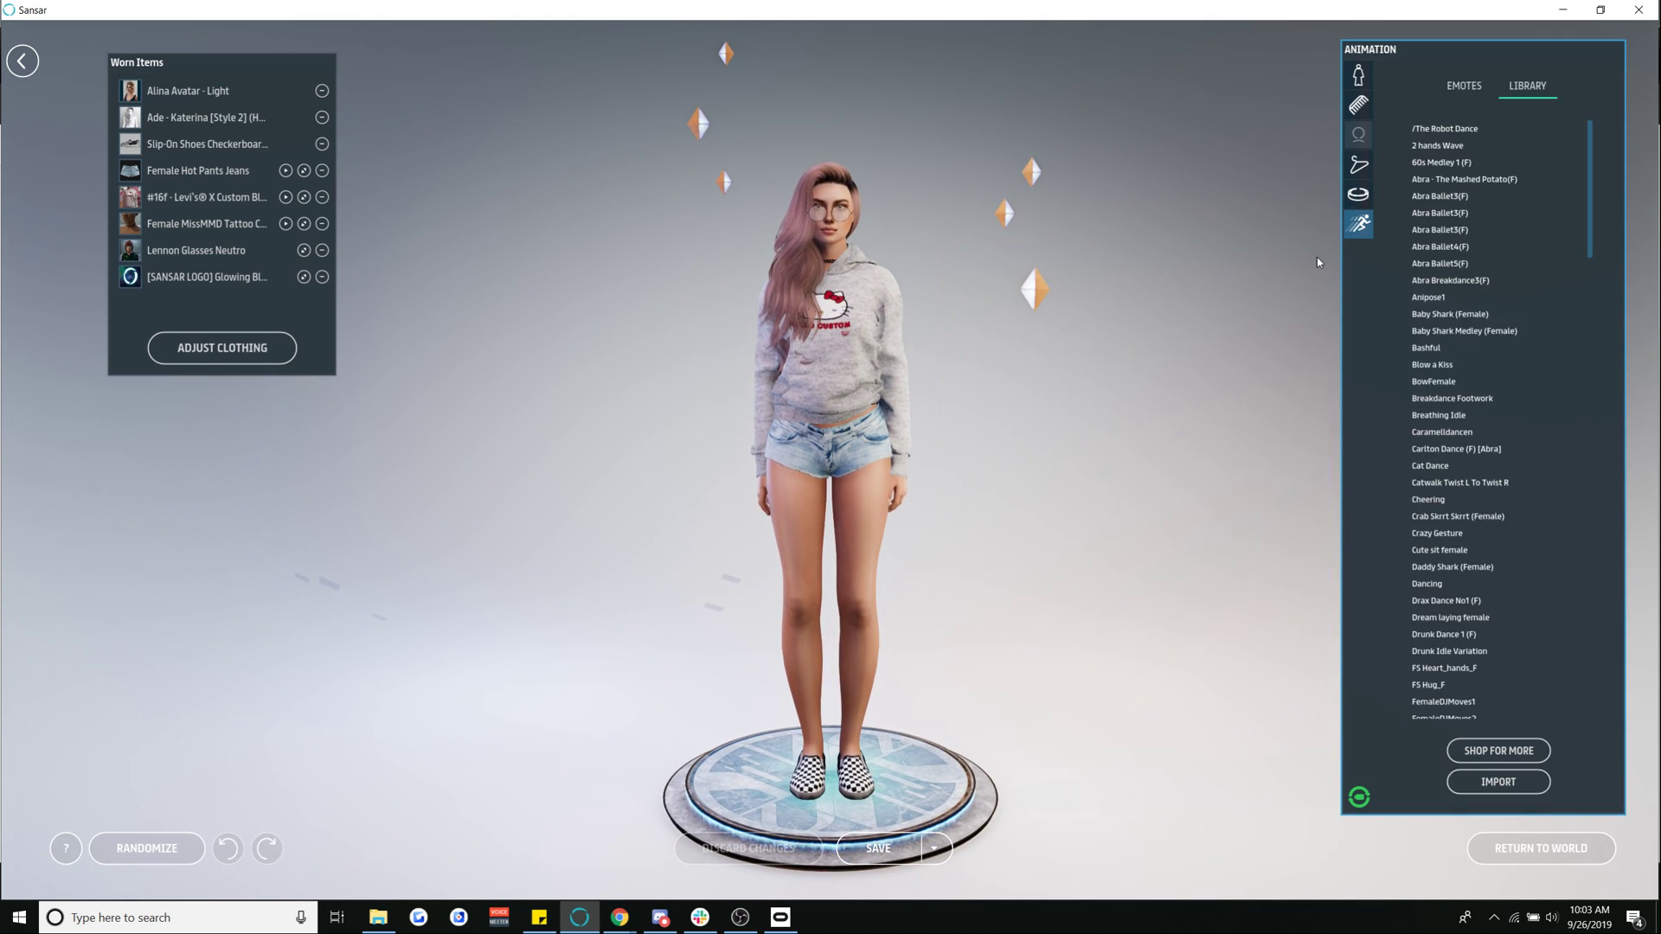
left_click(1453, 96)
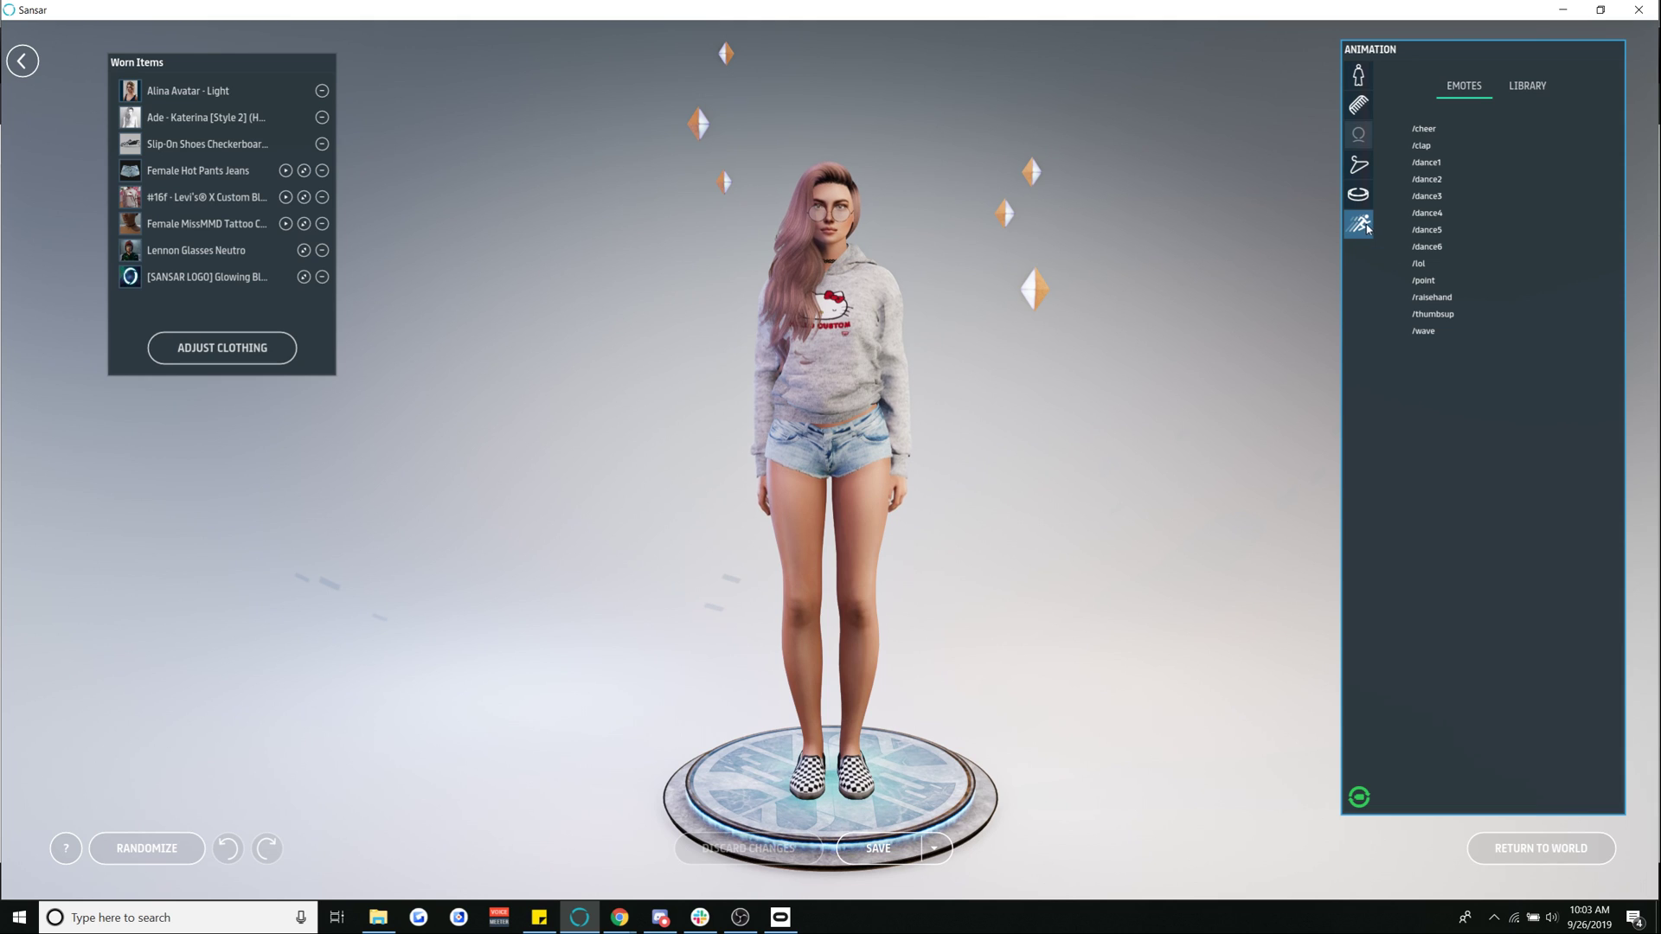
left_click(1522, 87)
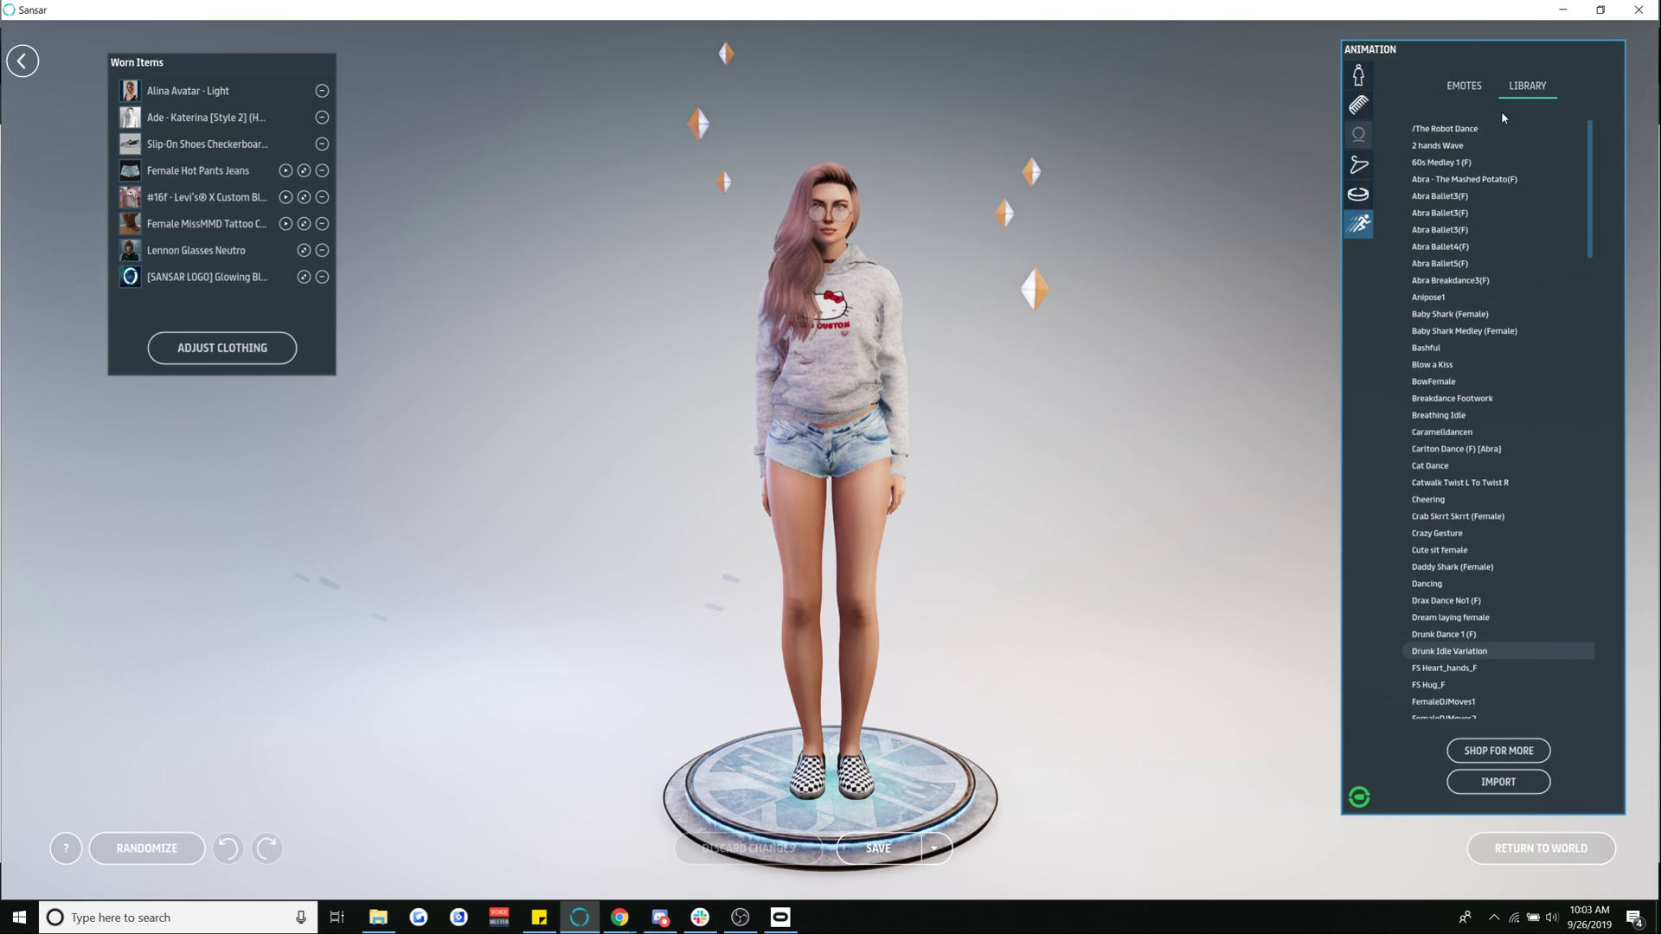
- Load Capoeira.fbx from Downloads into the Import Avatar Animation form
left_click(1488, 781)
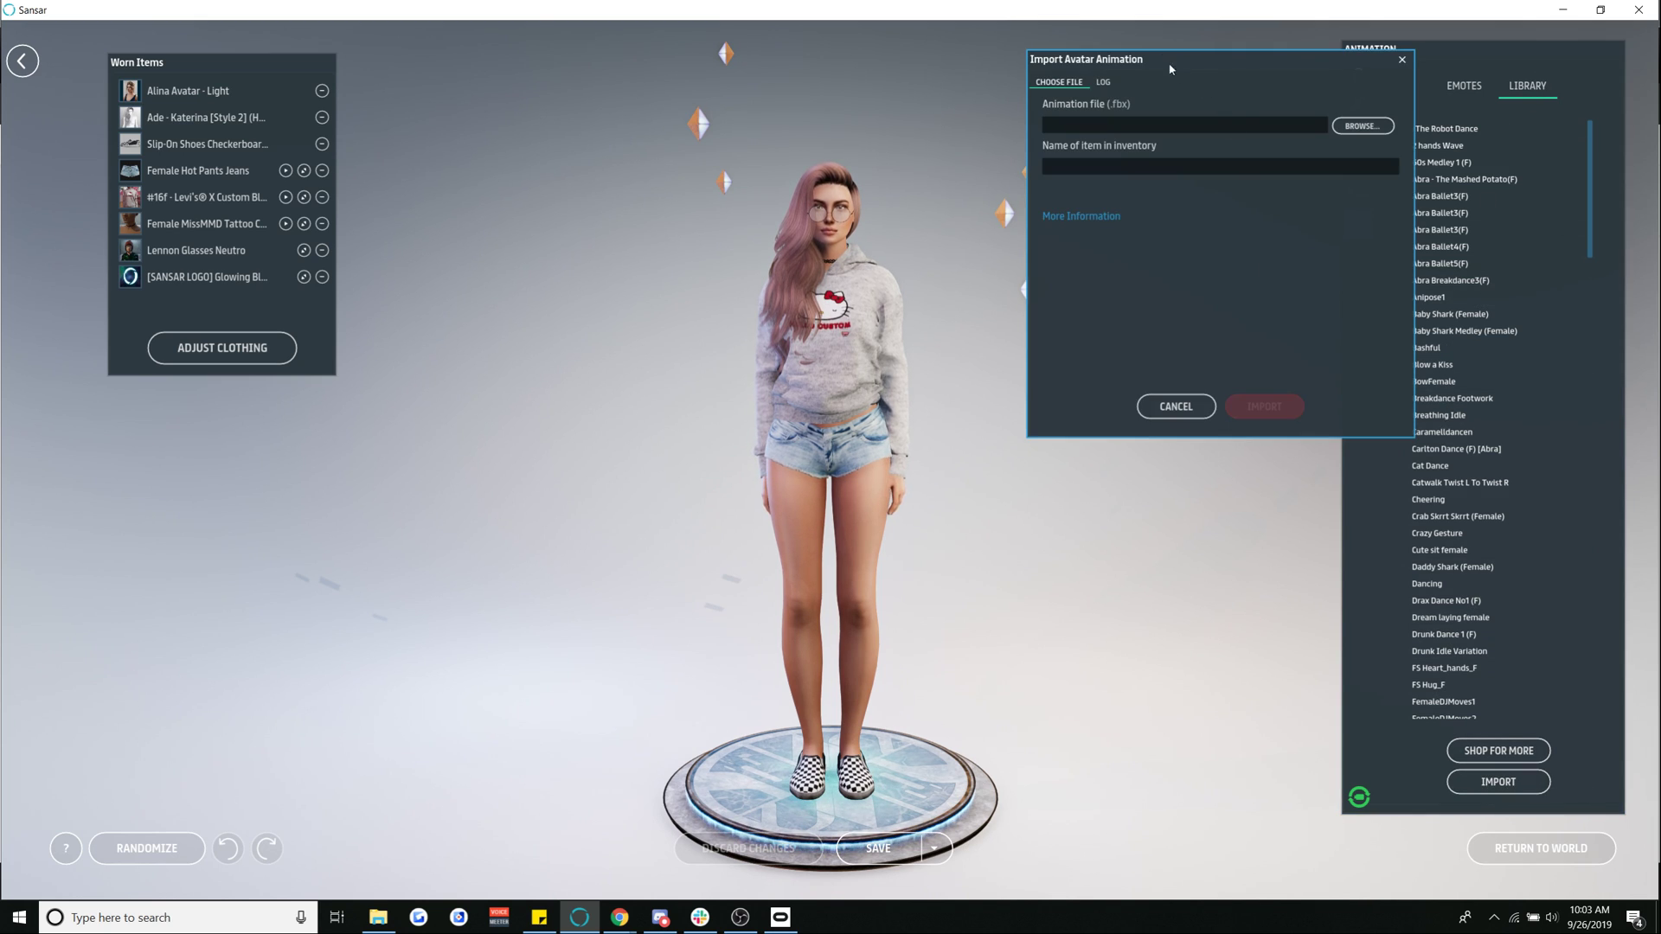
left_click_drag(1145, 58, 1078, 156)
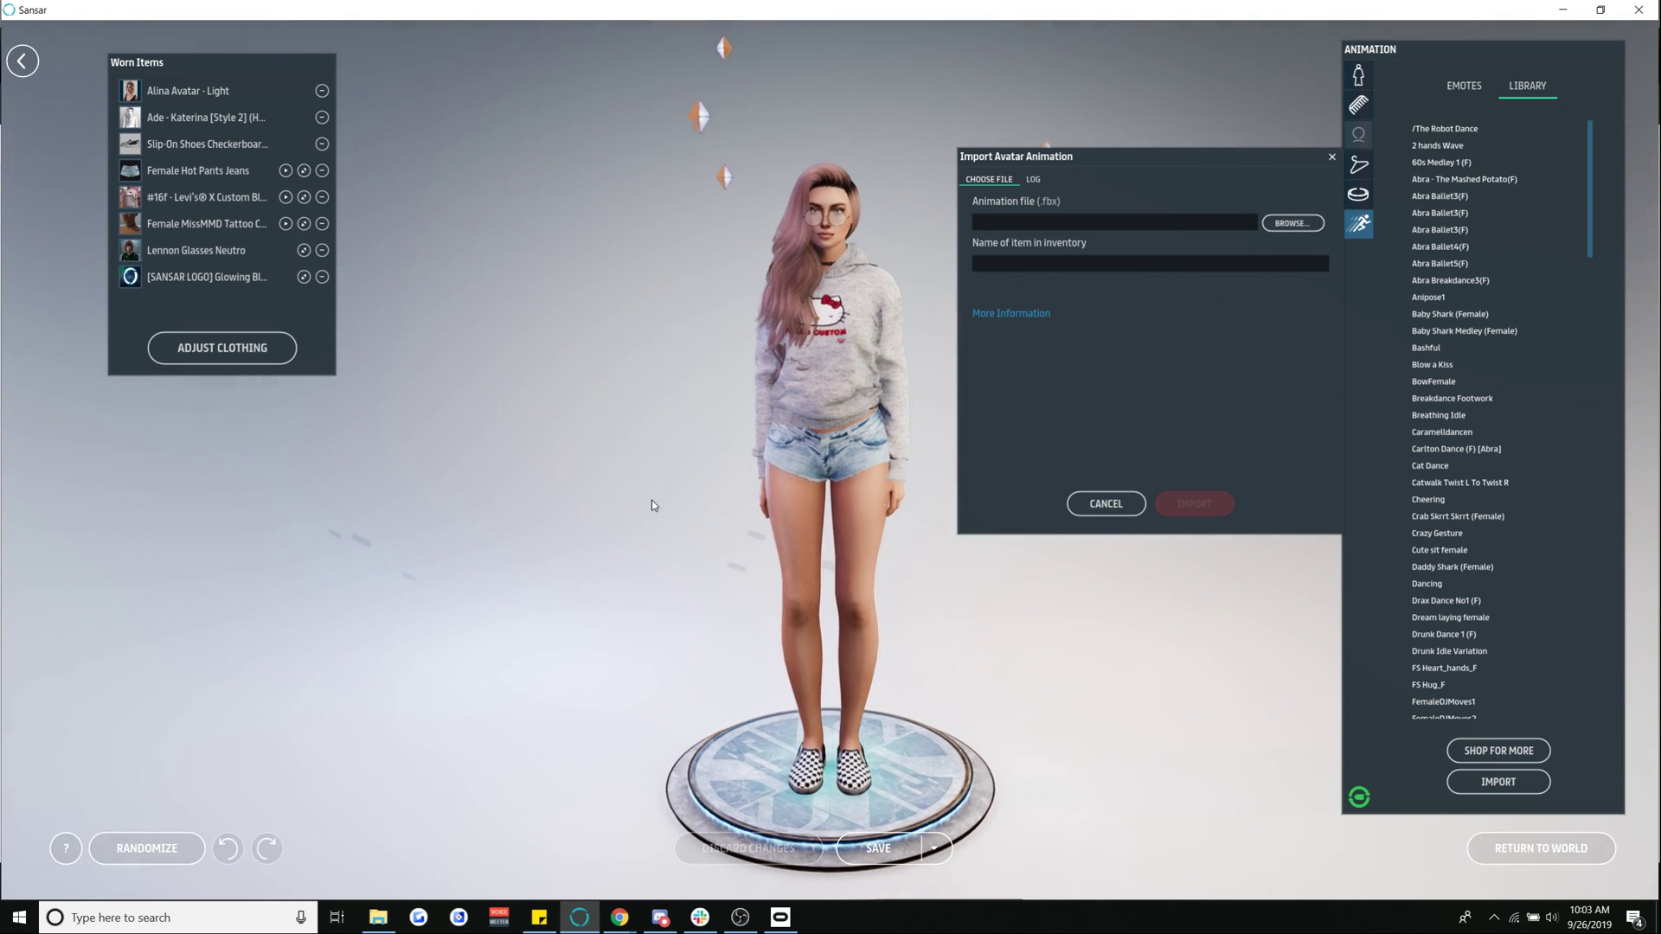
left_click(1307, 227)
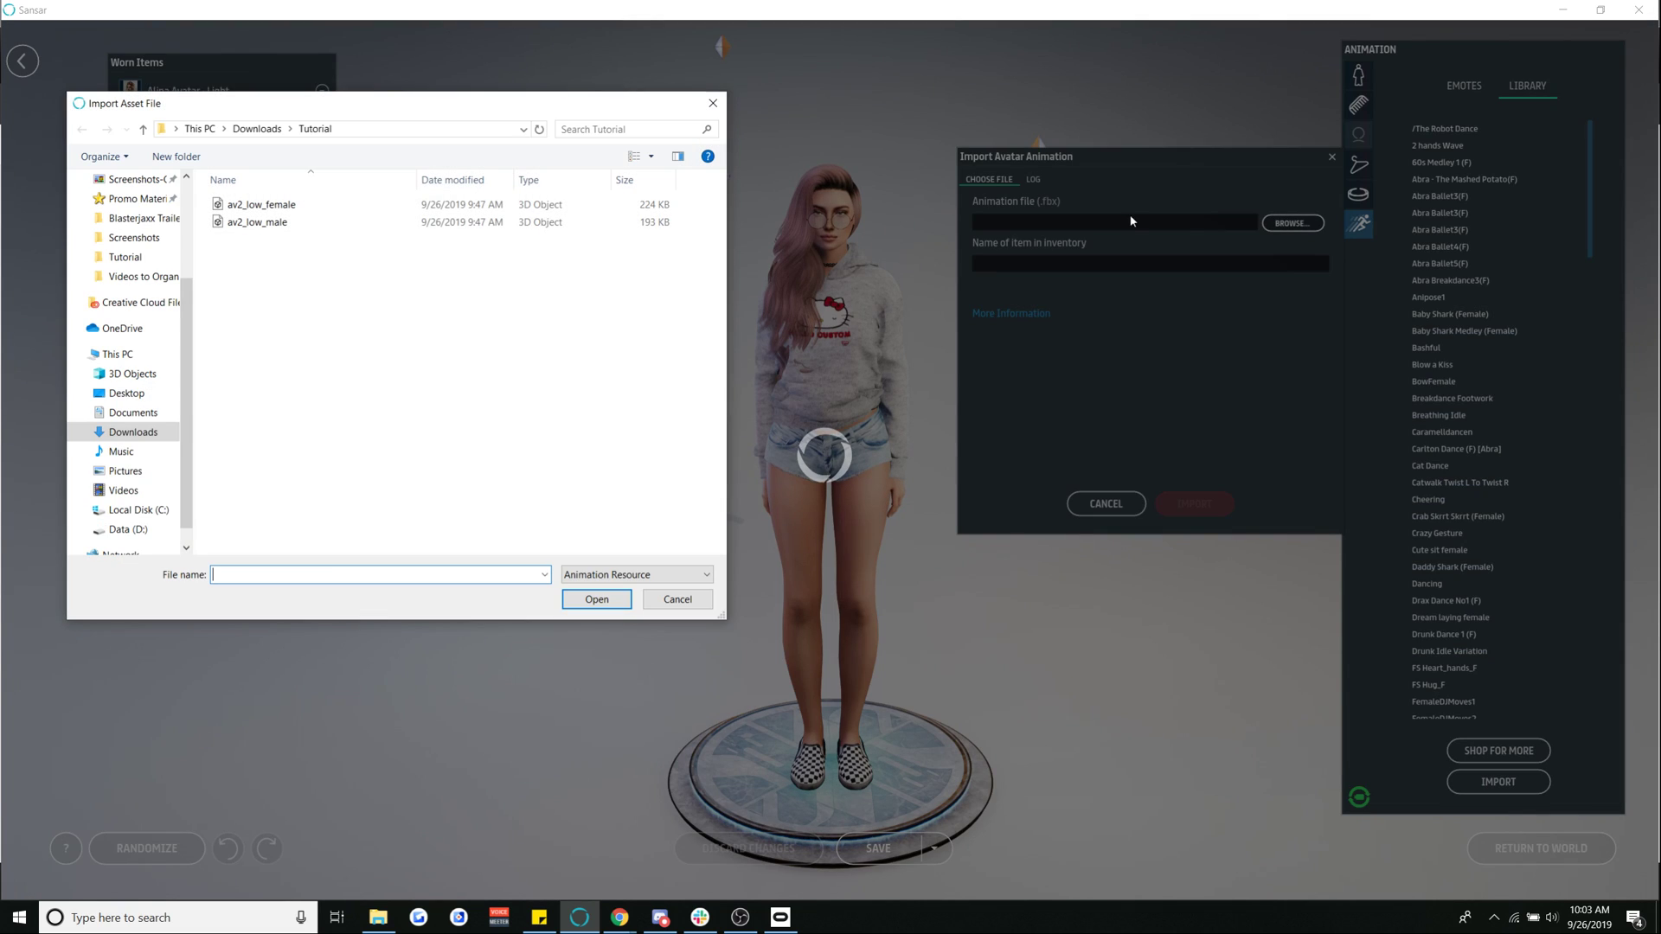
left_click(274, 128)
scroll(329, 334, "down", 2)
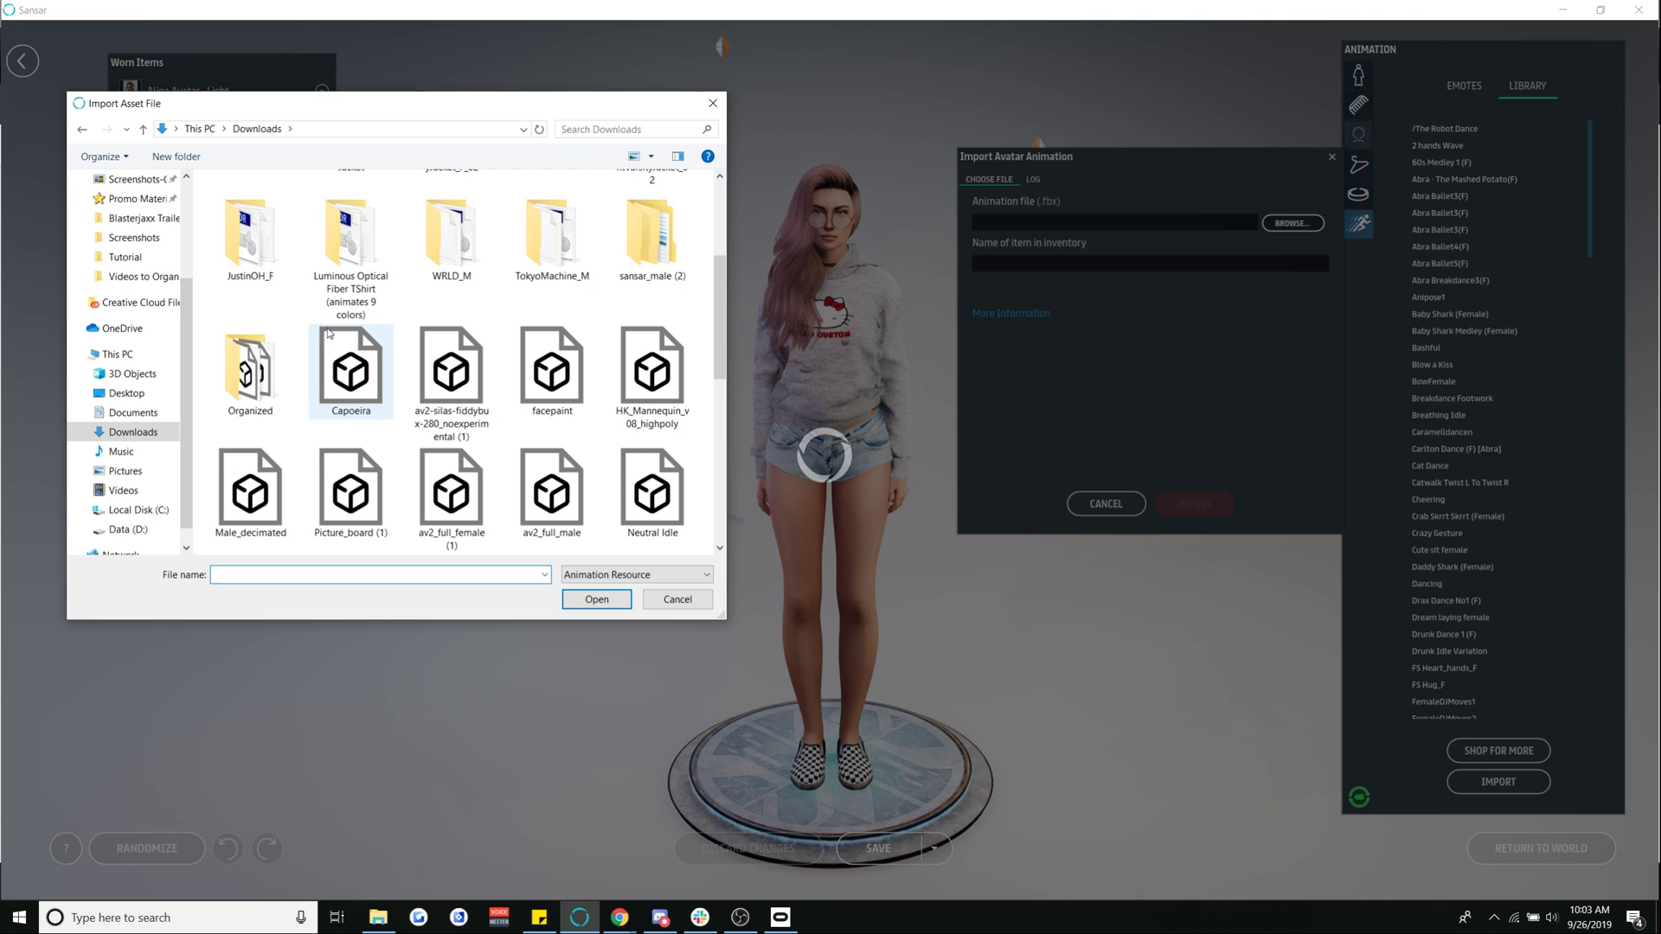
left_click(356, 365)
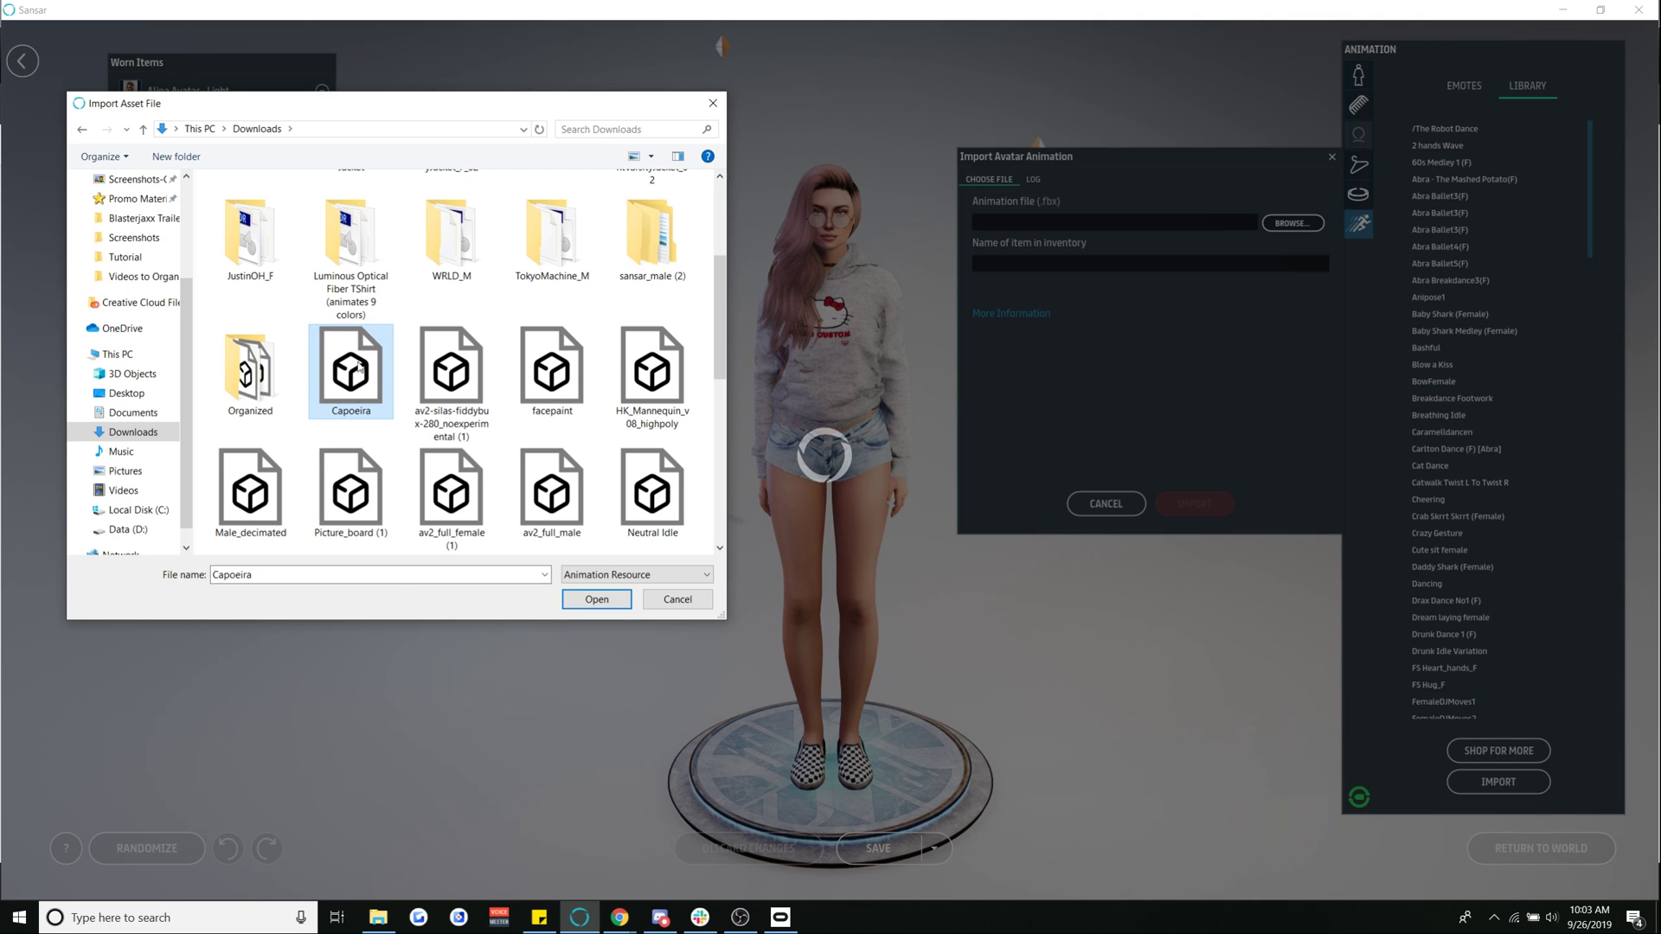
left_click(596, 600)
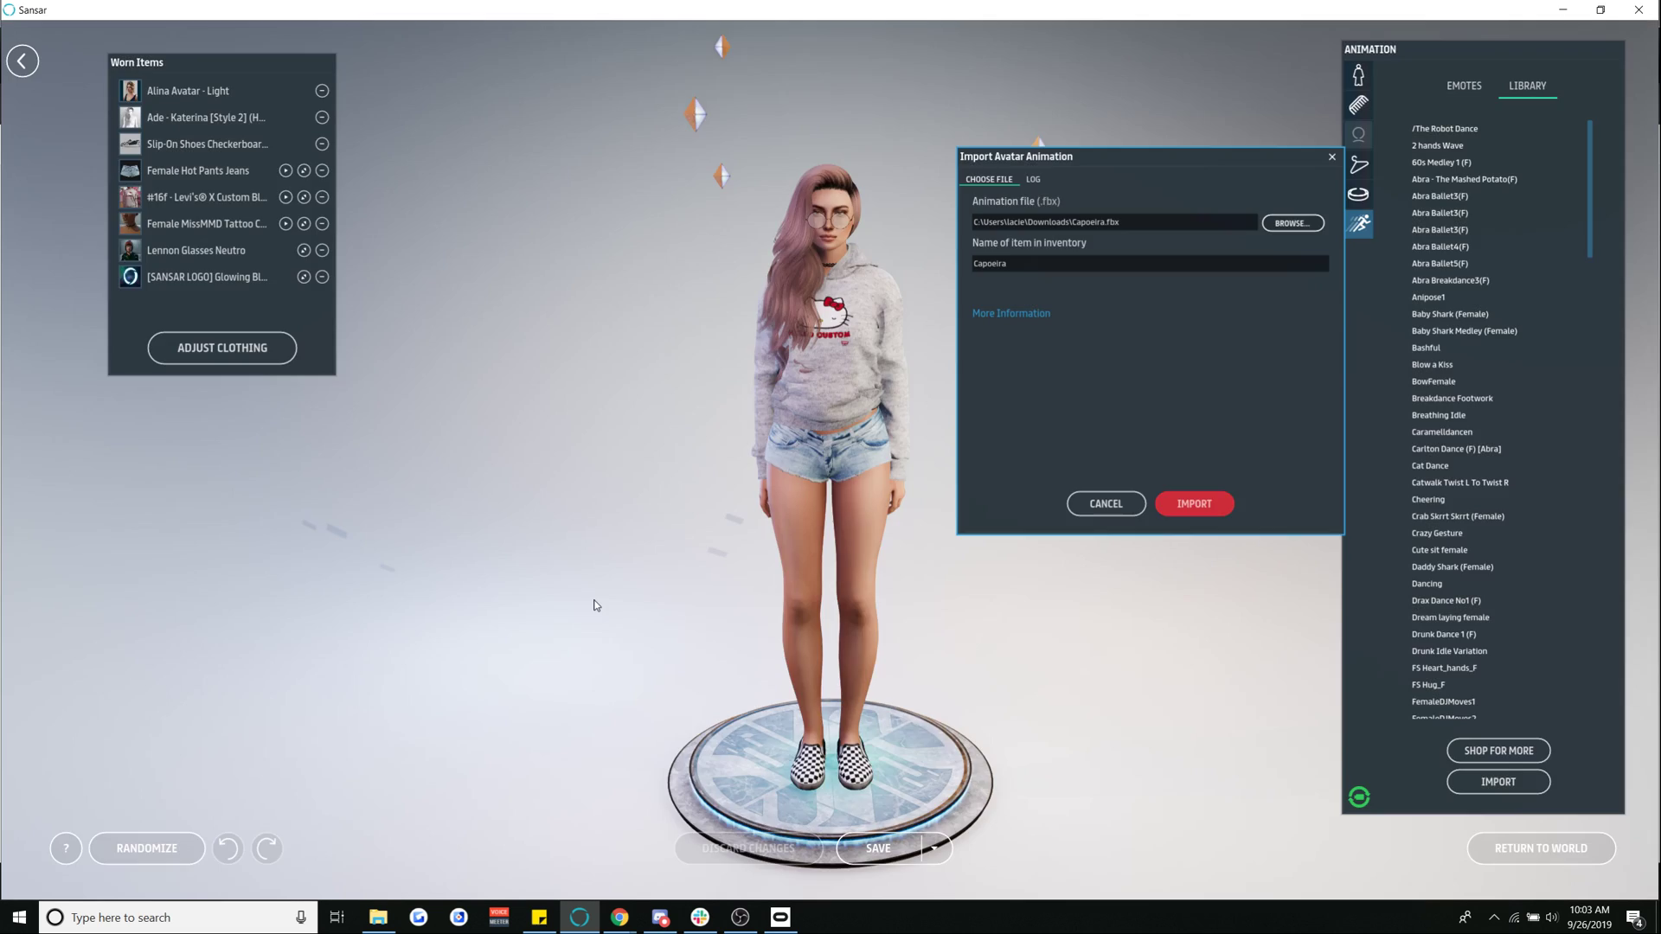
- Import Capoeira, preview it on the avatar, and close the import log
left_click(1191, 504)
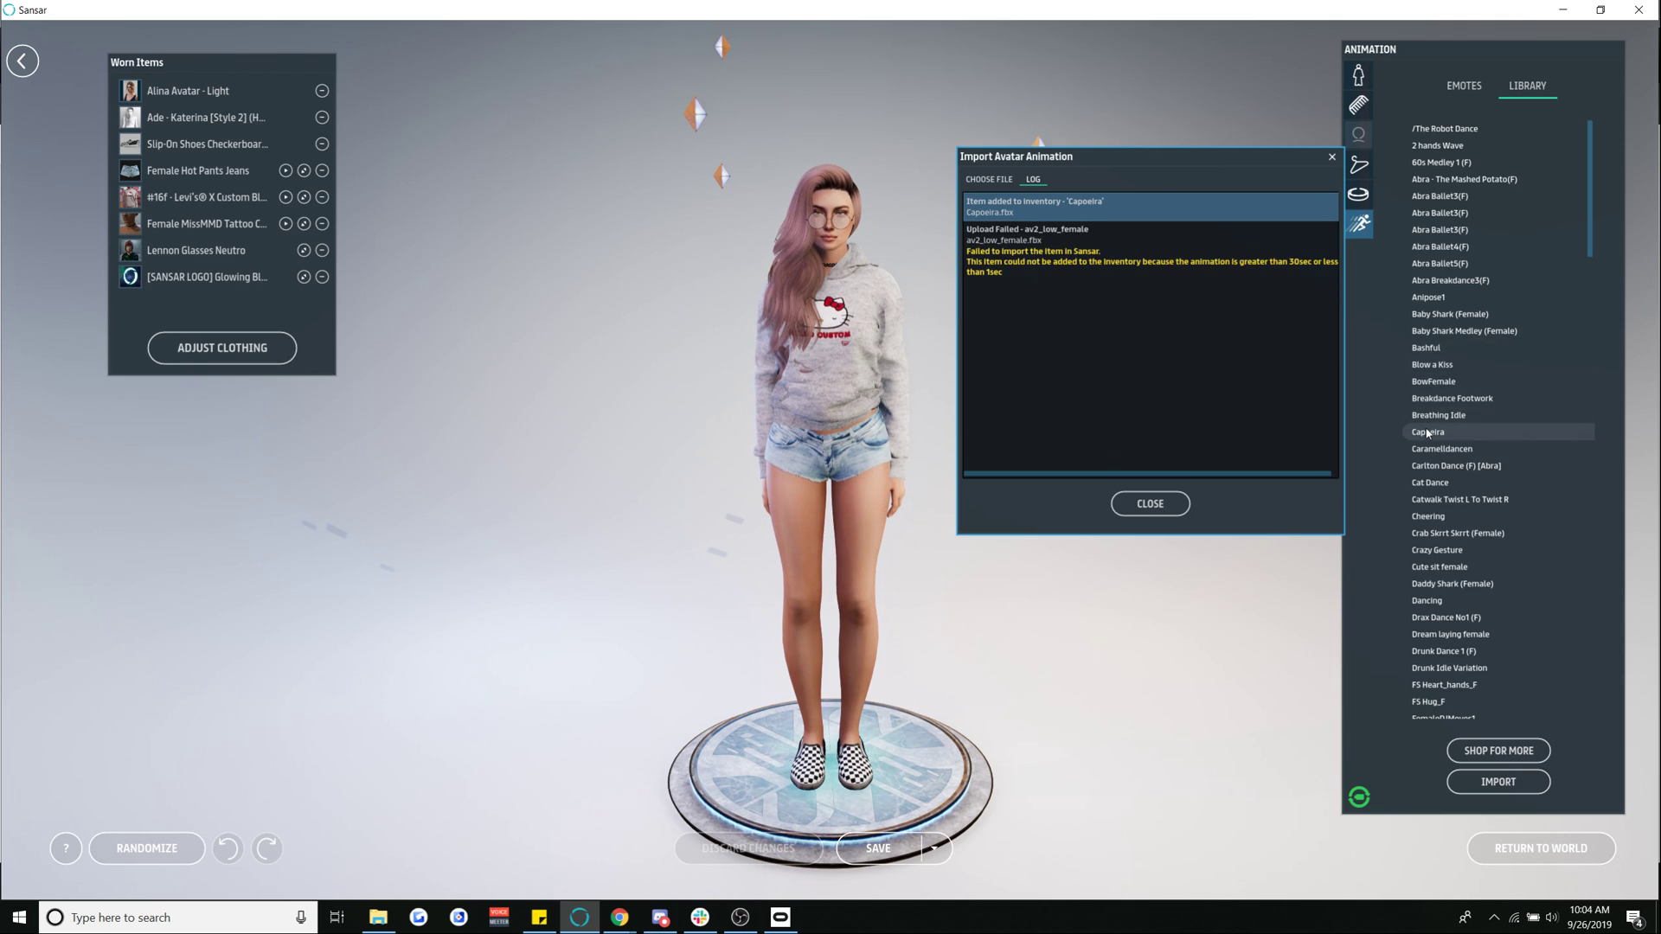
left_click(1425, 432)
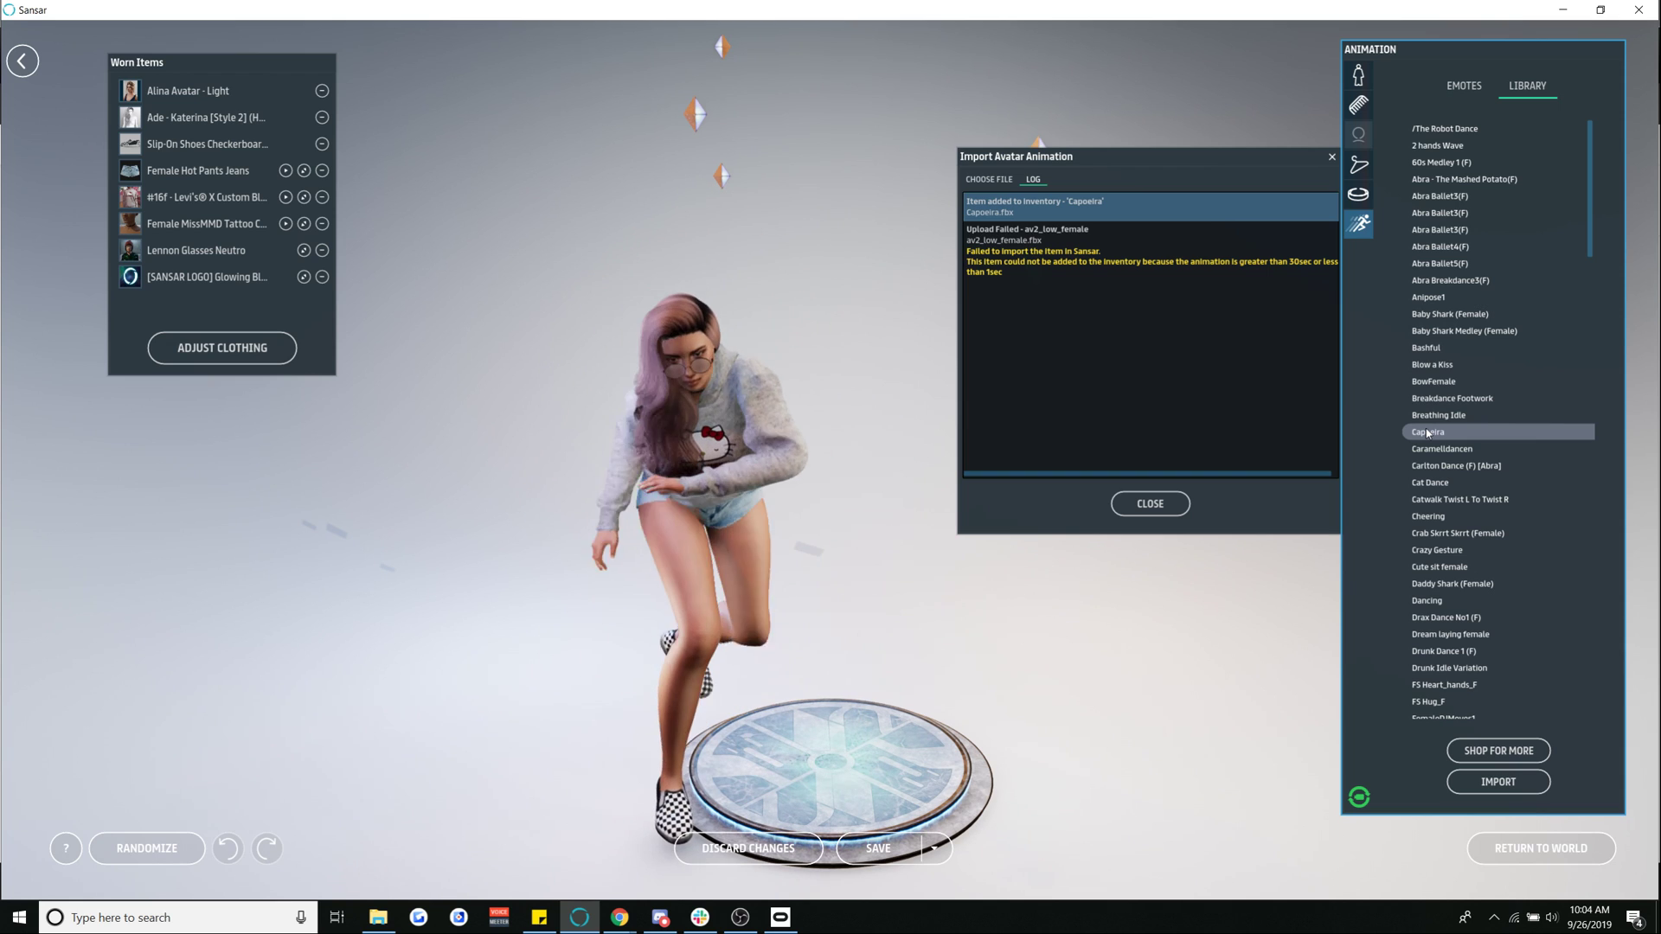
left_click(1159, 502)
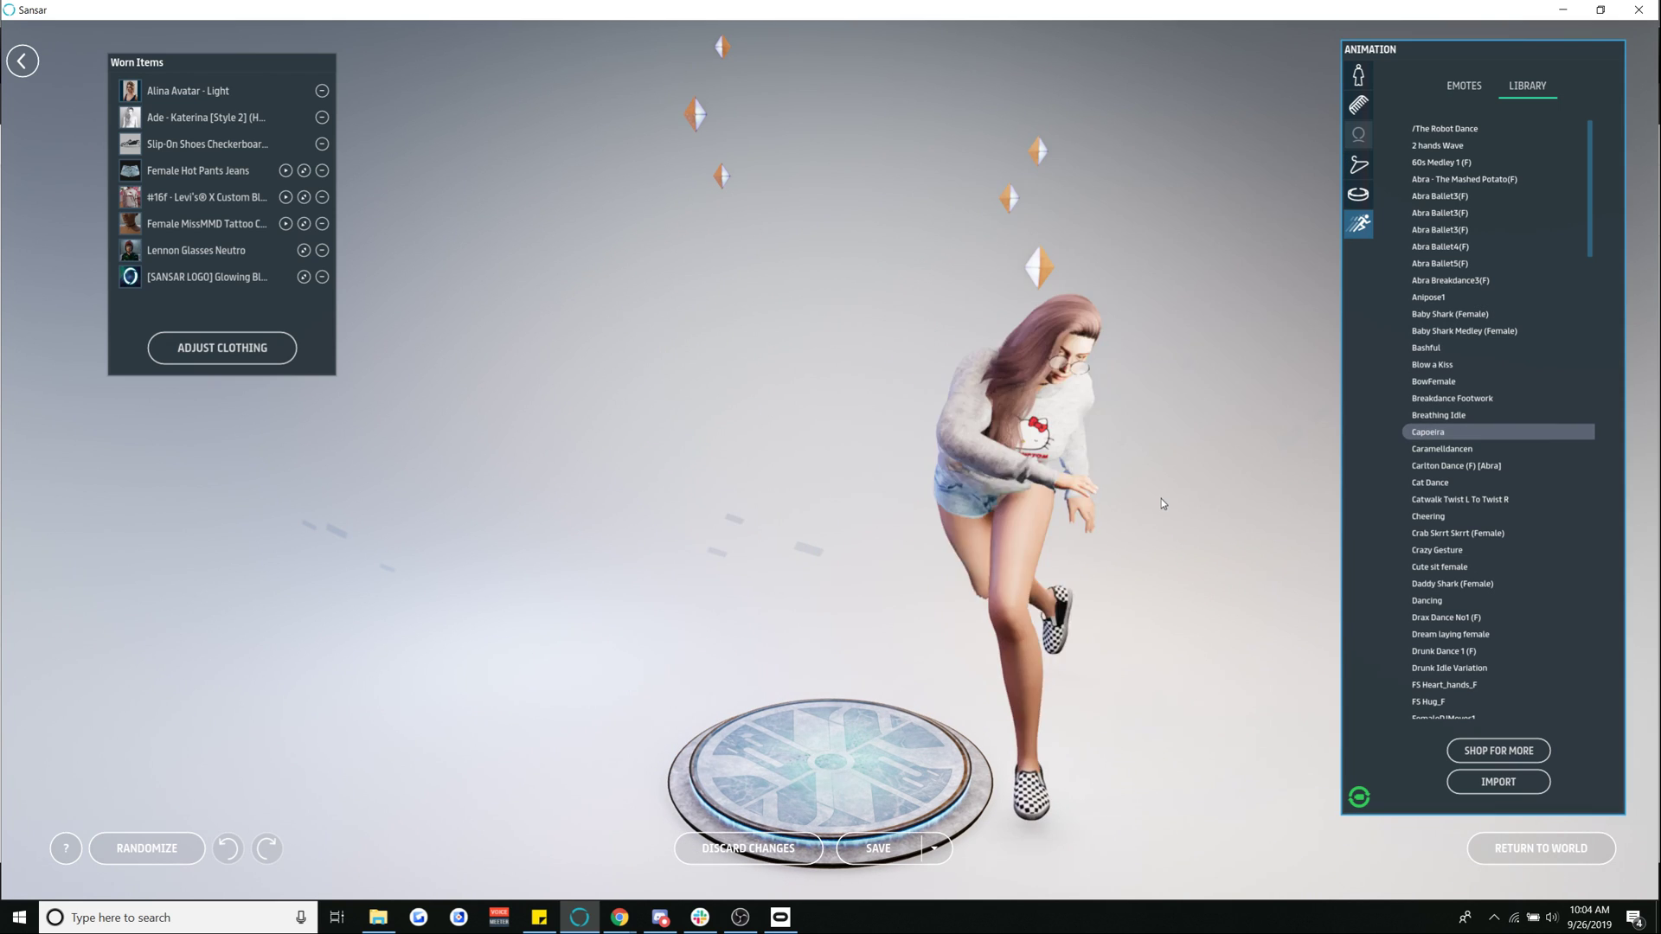
- Choose Capoeira as the /dance6 emote's animation and watch the avatar perform it
left_click(1453, 89)
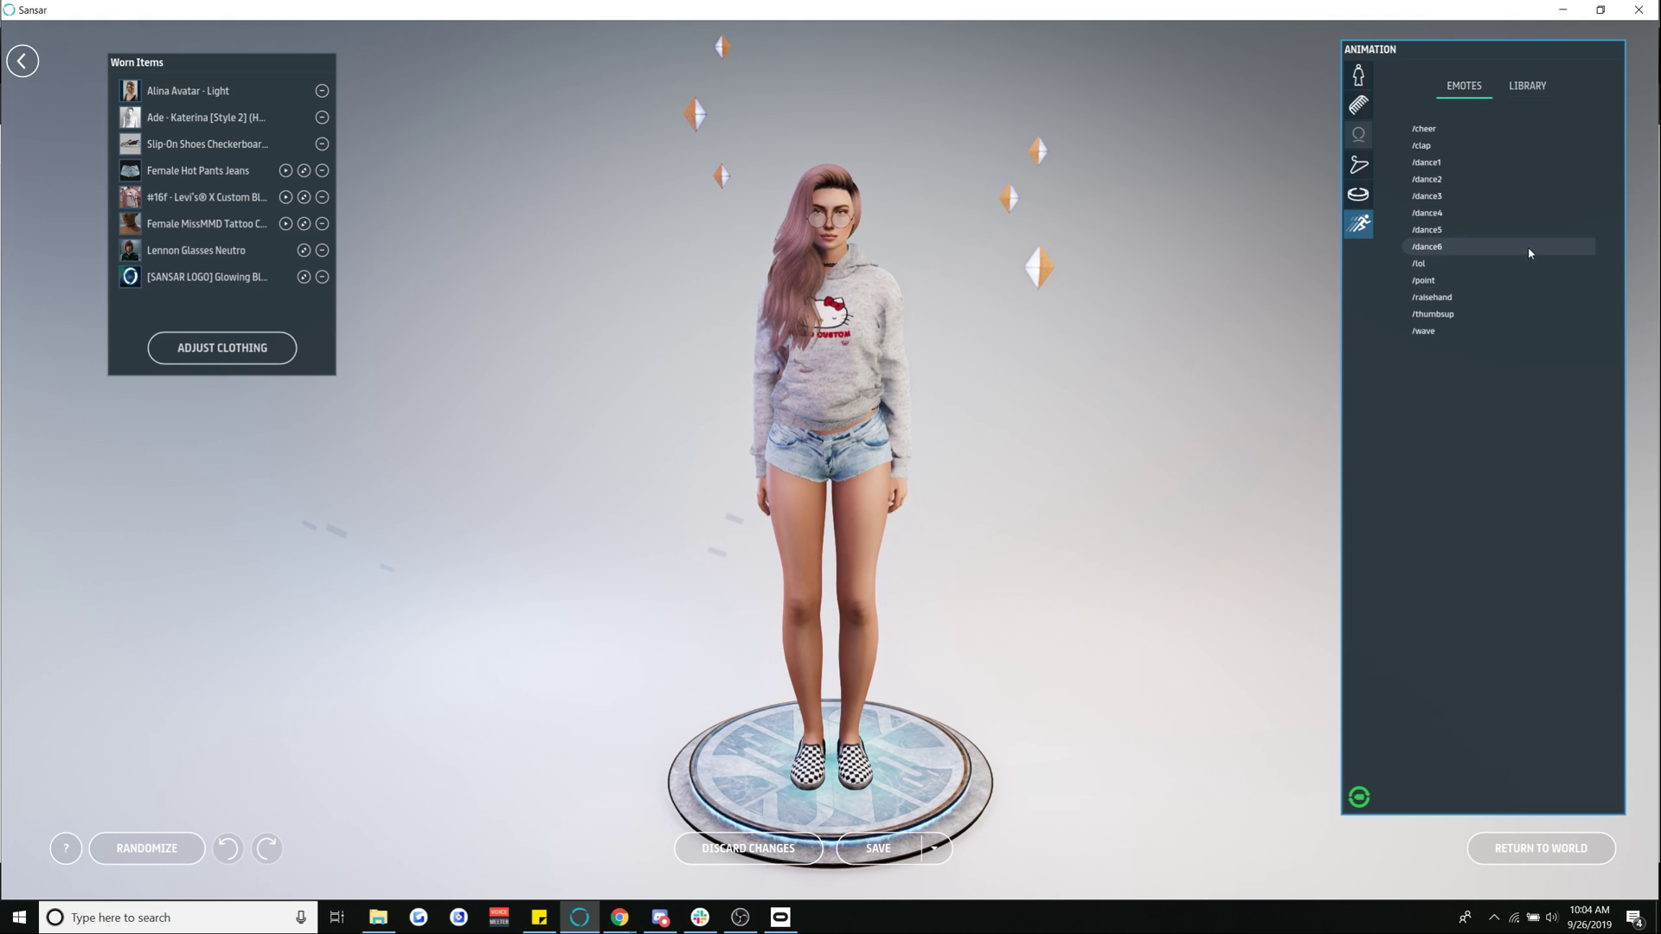
left_click(1562, 246)
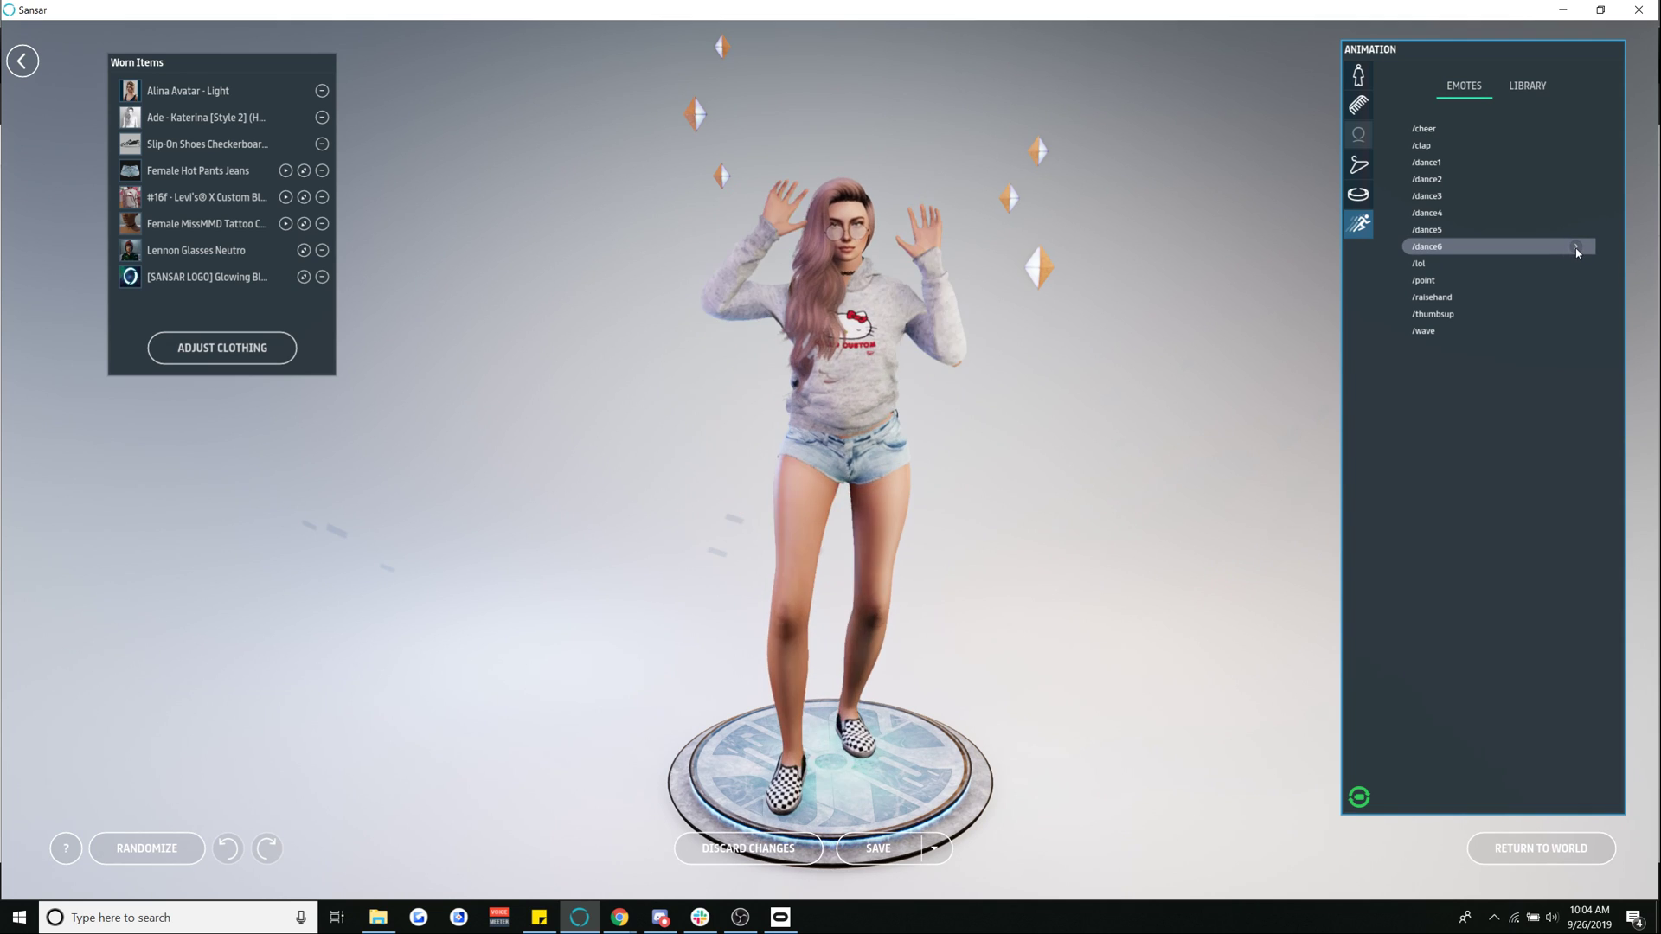
left_click(1575, 247)
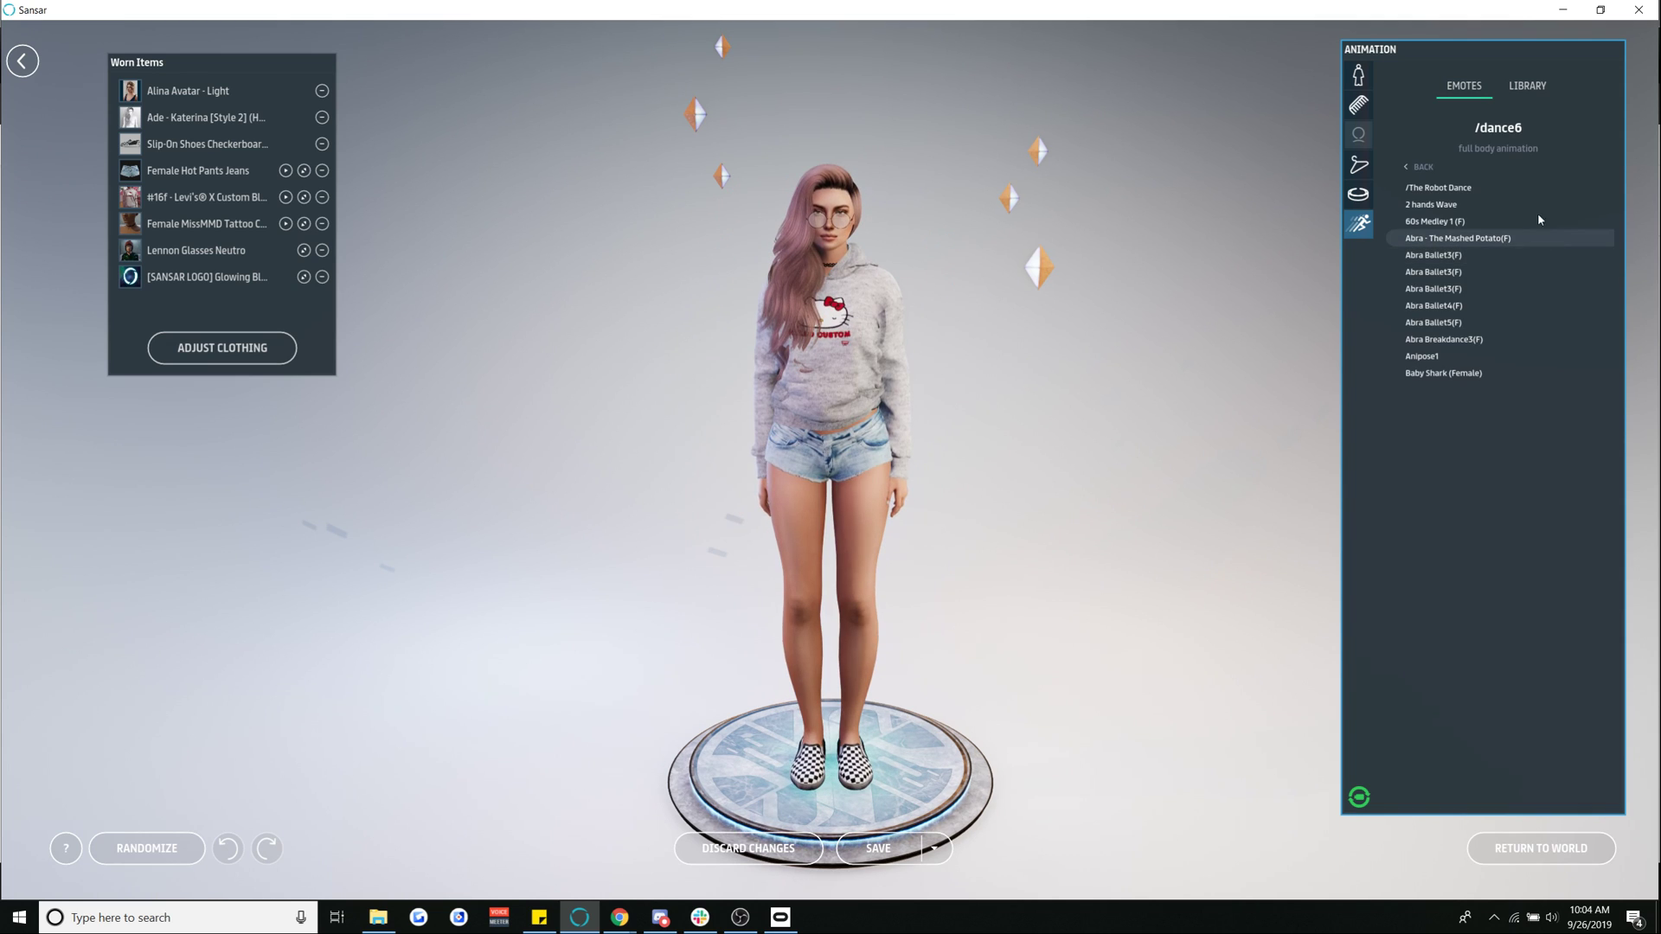
left_click(1425, 163)
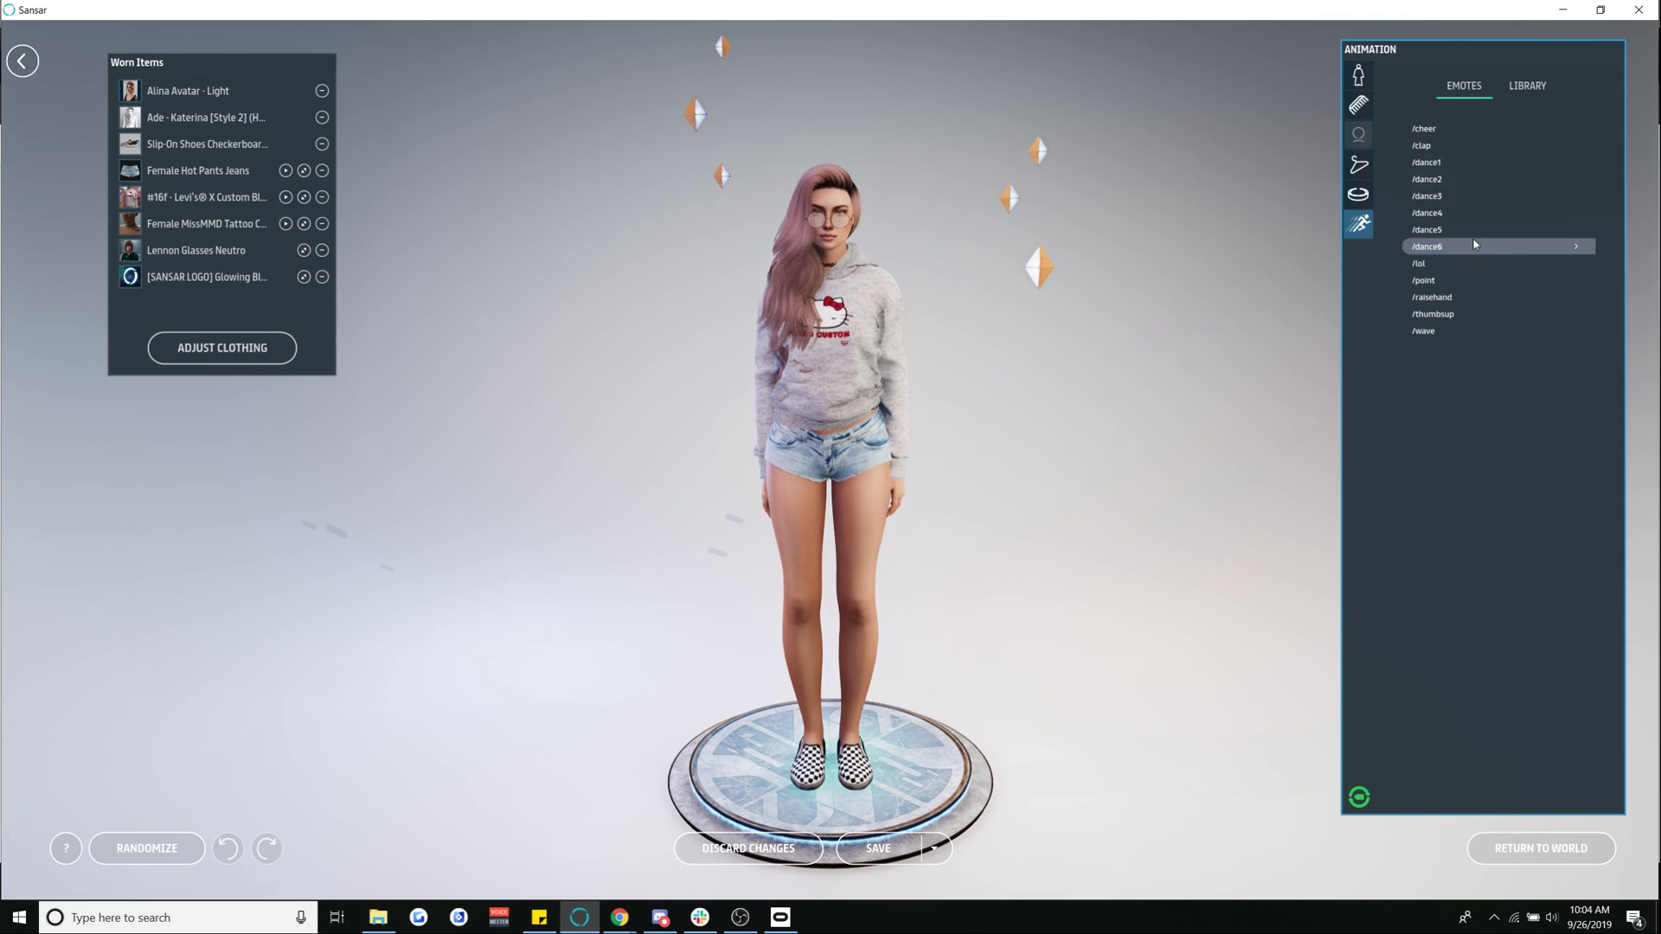
left_click(1537, 250)
left_click(1576, 248)
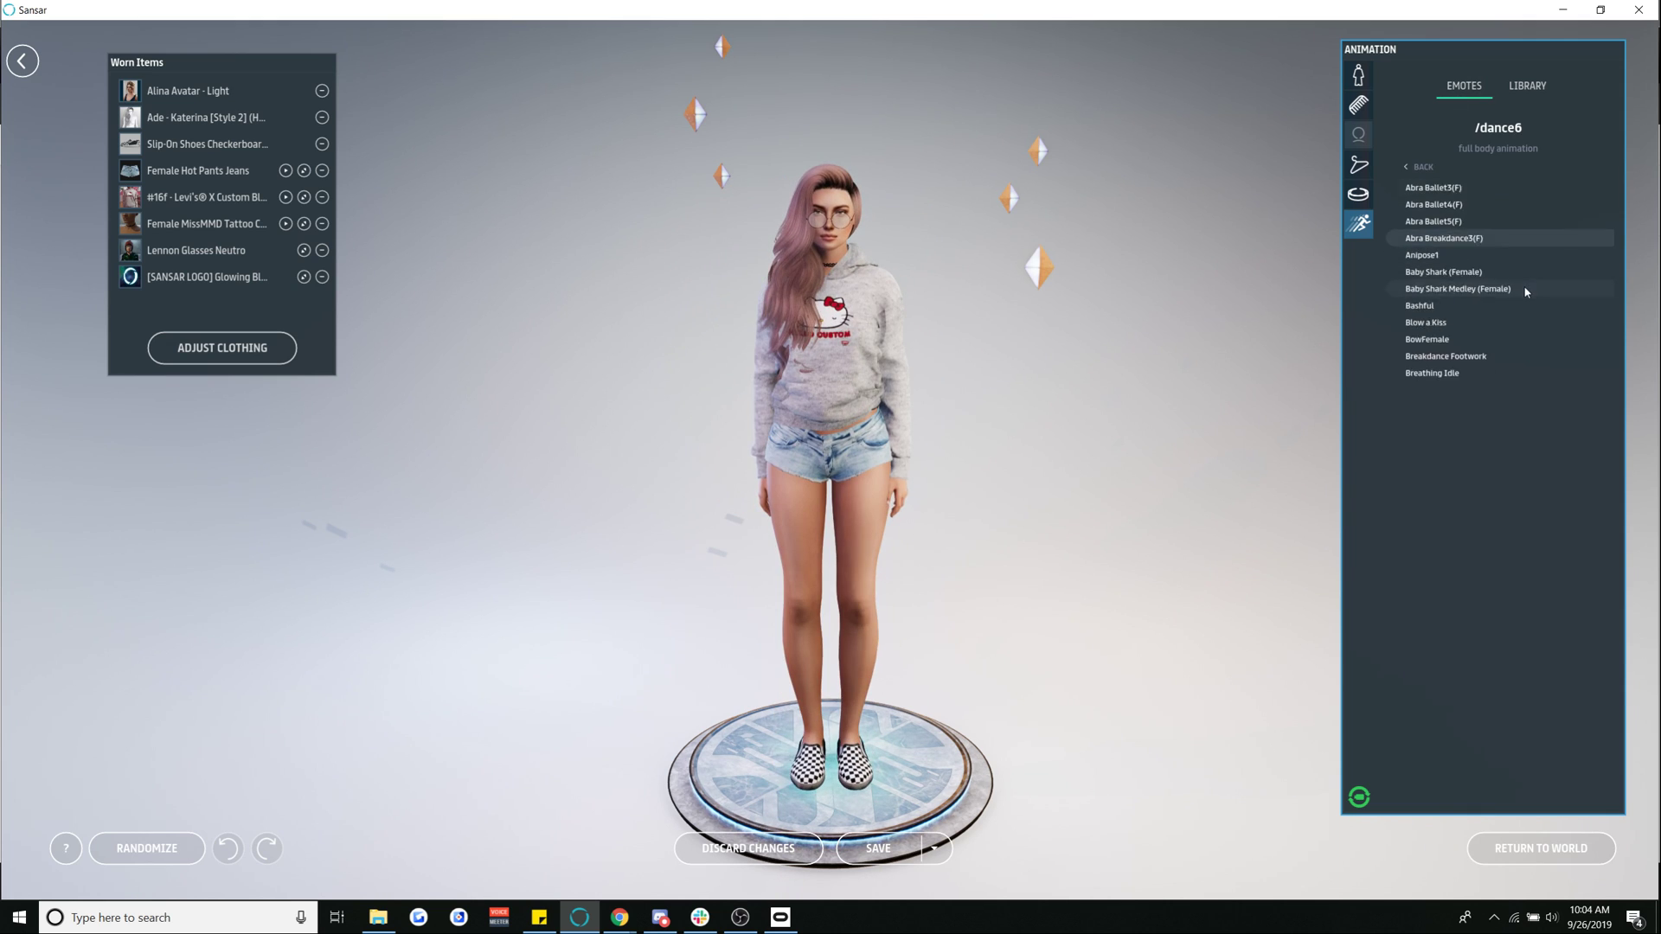
scroll(1522, 286, "down", 3)
left_click(1486, 242)
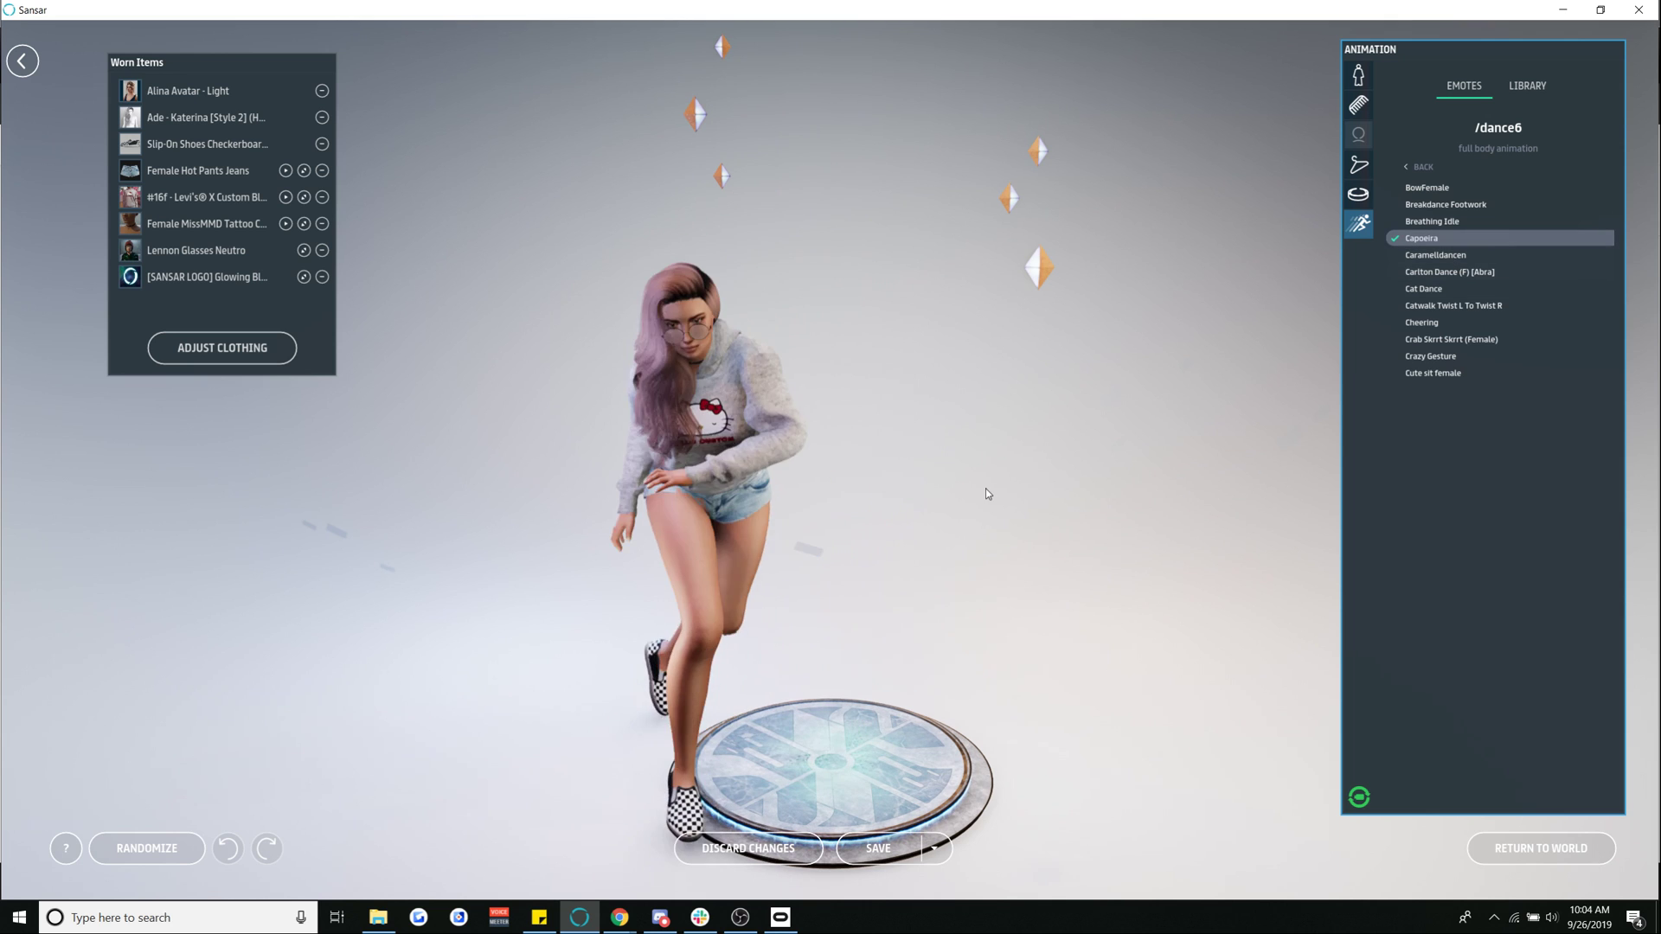
left_click_drag(985, 494, 2, 521)
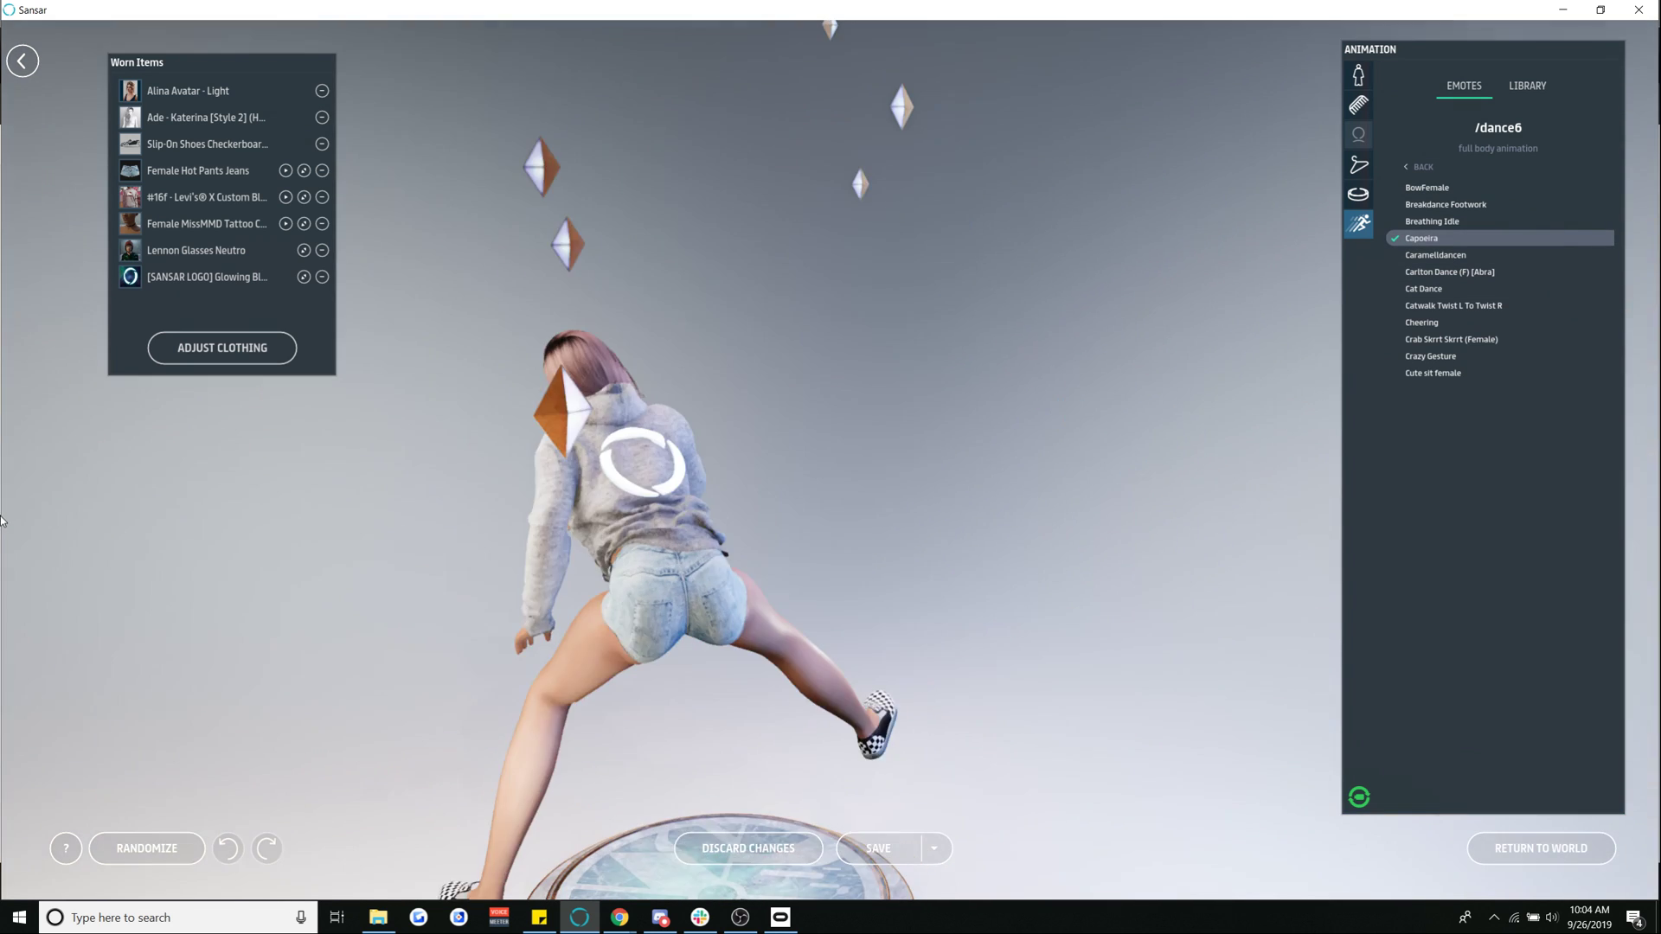